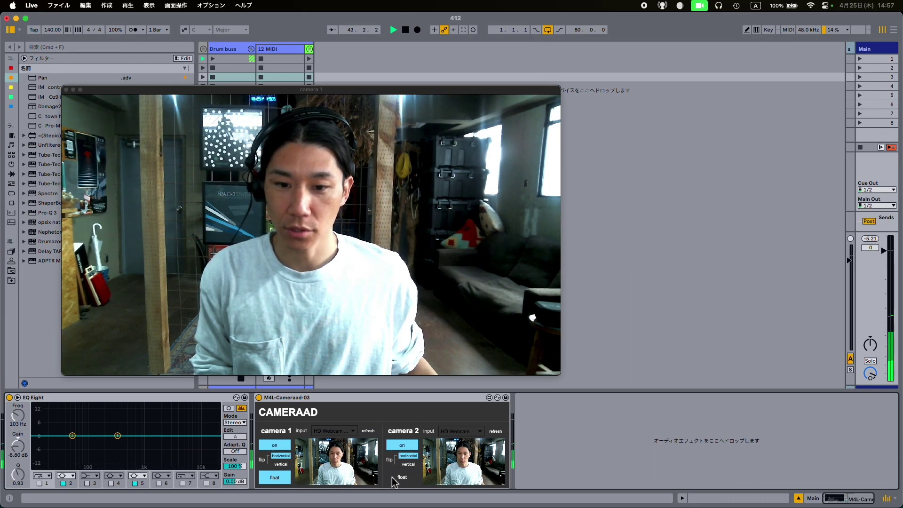
# Step: Float the camera 2 window in place of the camera 1 window and select the 12 MIDI track
pyautogui.click(276, 479)
pyautogui.click(403, 477)
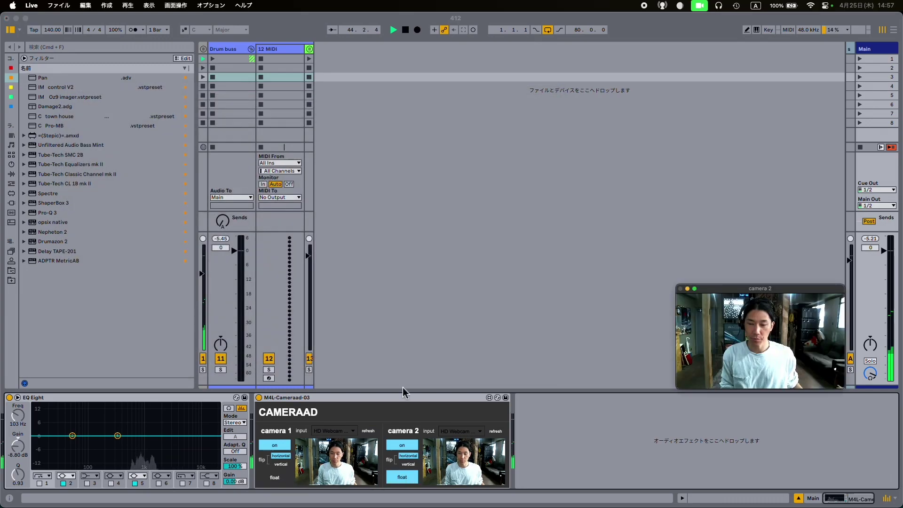
pyautogui.click(297, 50)
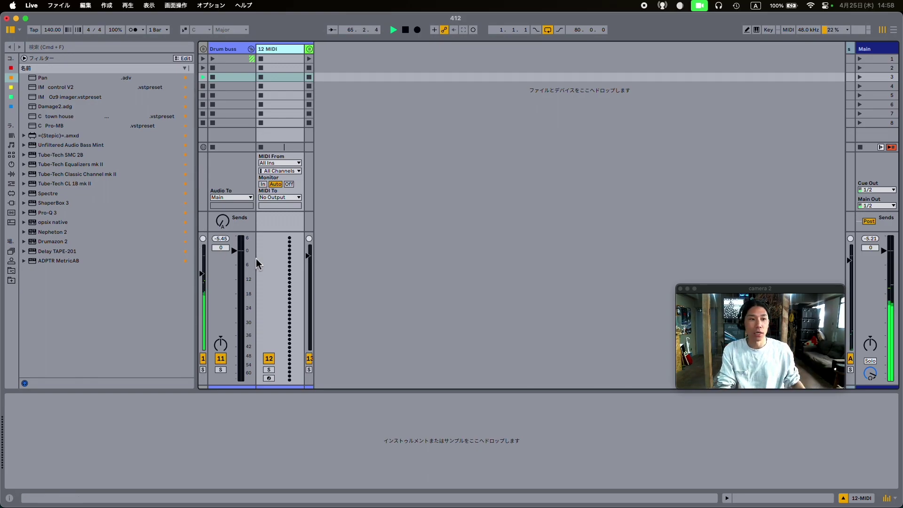
# Step: Try a louder volume on the narrow track before Drum buss and finally set it well below its starting level
pyautogui.moveTo(204, 280); pyautogui.dragTo(204, 265)
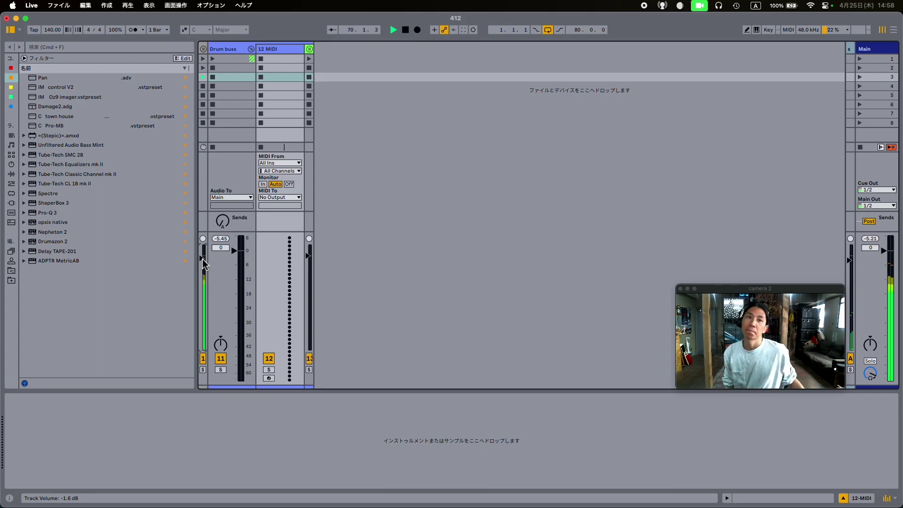
pyautogui.moveTo(203, 264); pyautogui.dragTo(203, 297)
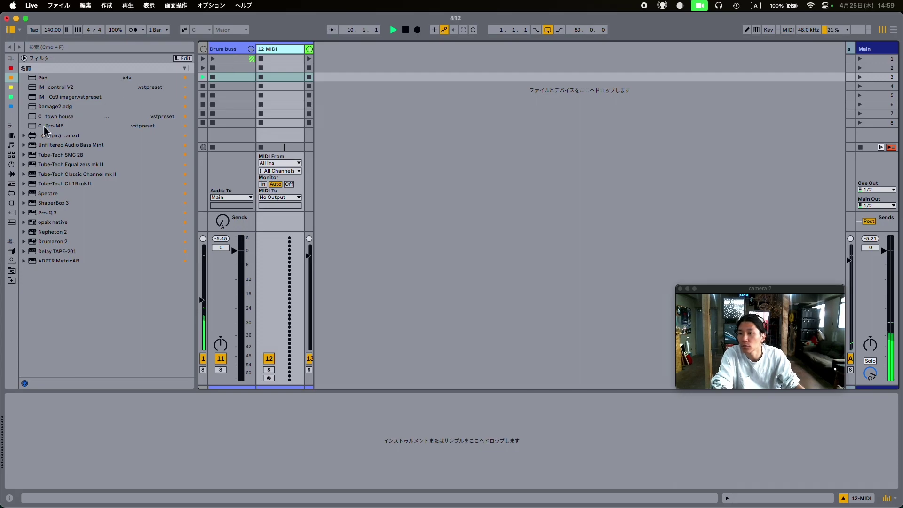
# Step: Widen the browser's category labels and search the drum library for 909
pyautogui.moveTo(19, 151); pyautogui.dragTo(95, 157)
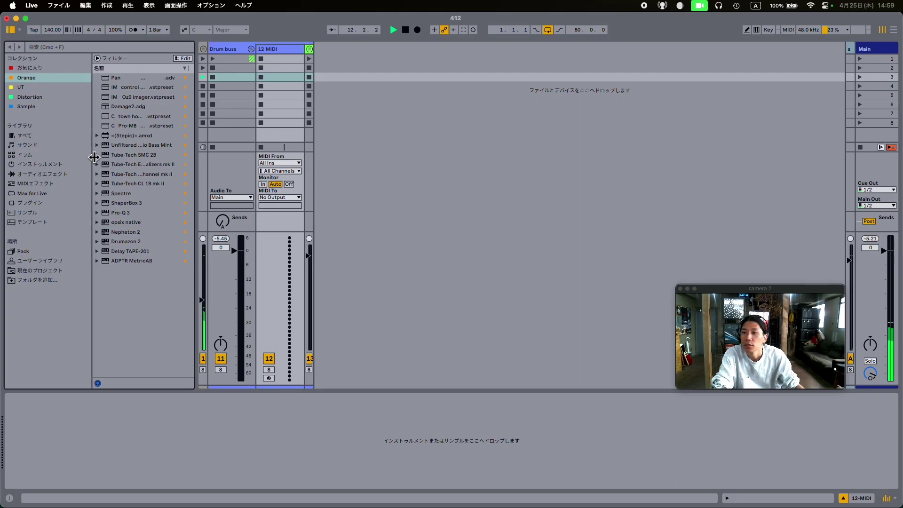
pyautogui.moveTo(94, 157); pyautogui.dragTo(92, 158)
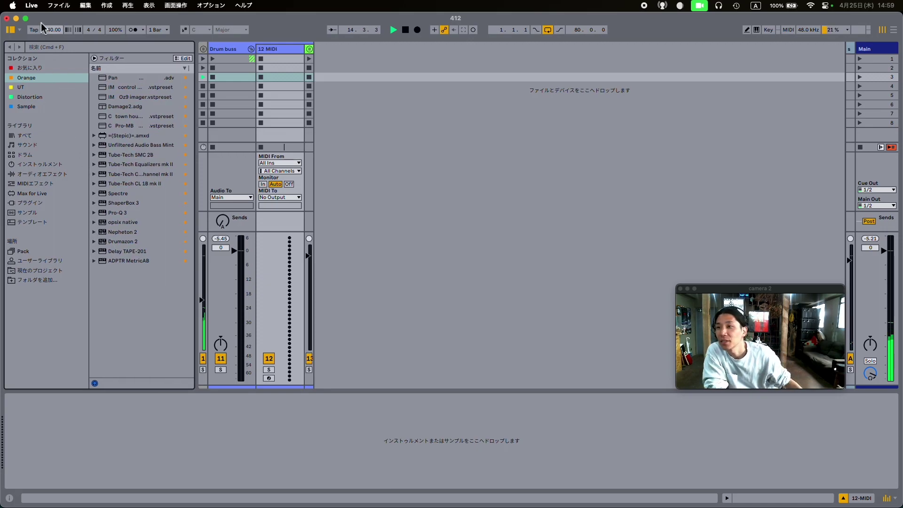
pyautogui.click(40, 157)
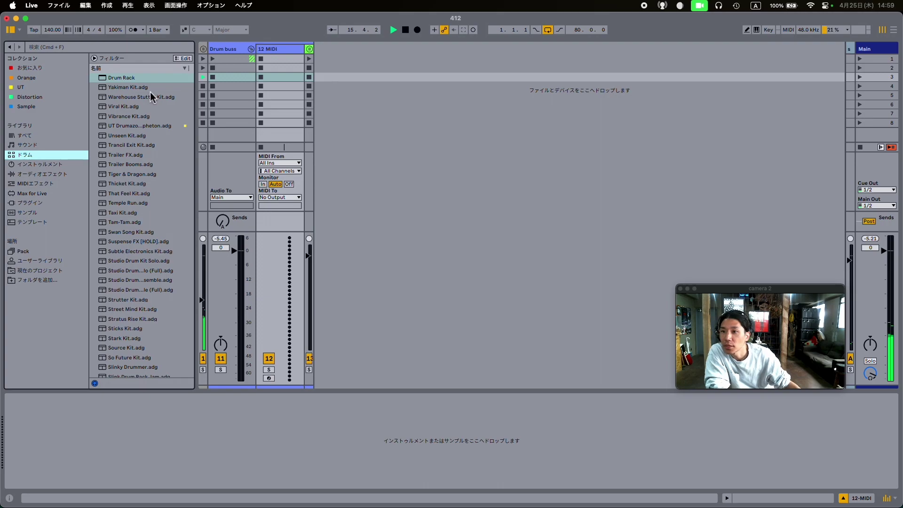
pyautogui.click(140, 47)
pyautogui.write('909')
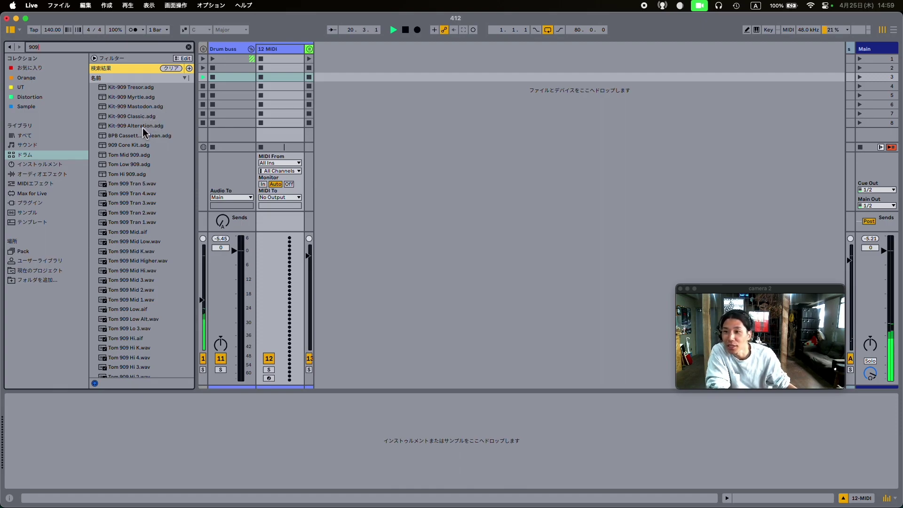
# Step: Load the 909 Core Kit onto the 12 MIDI track
pyautogui.click(140, 146)
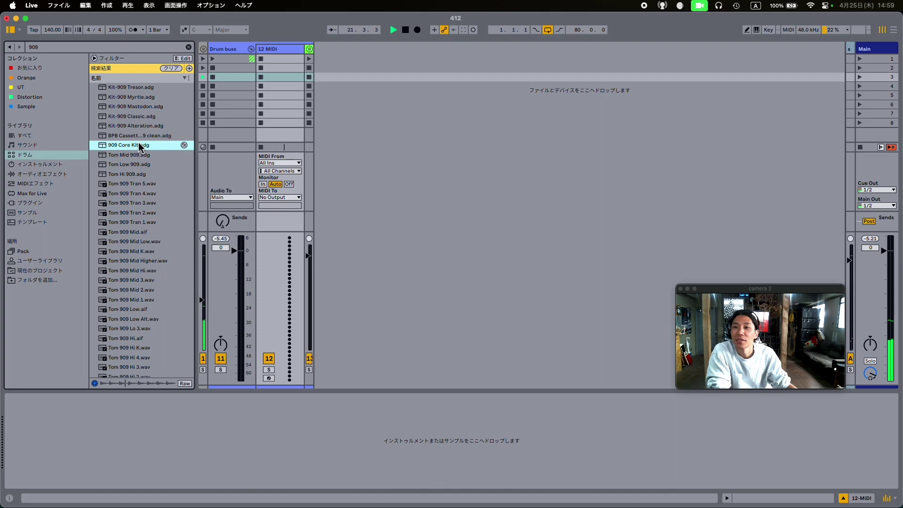
pyautogui.doubleClick(139, 146)
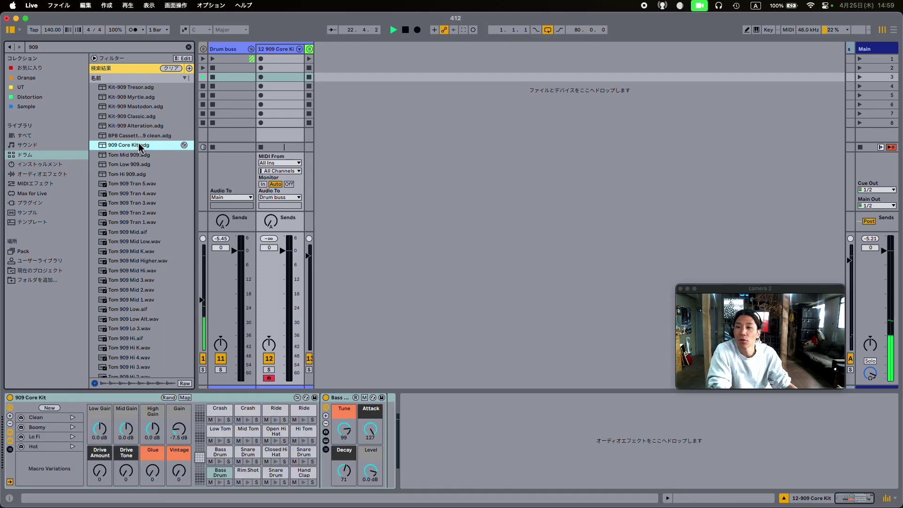
# Step: Load Kit-909 Classic onto track 12 and audition its kick and clap pads
pyautogui.click(144, 118)
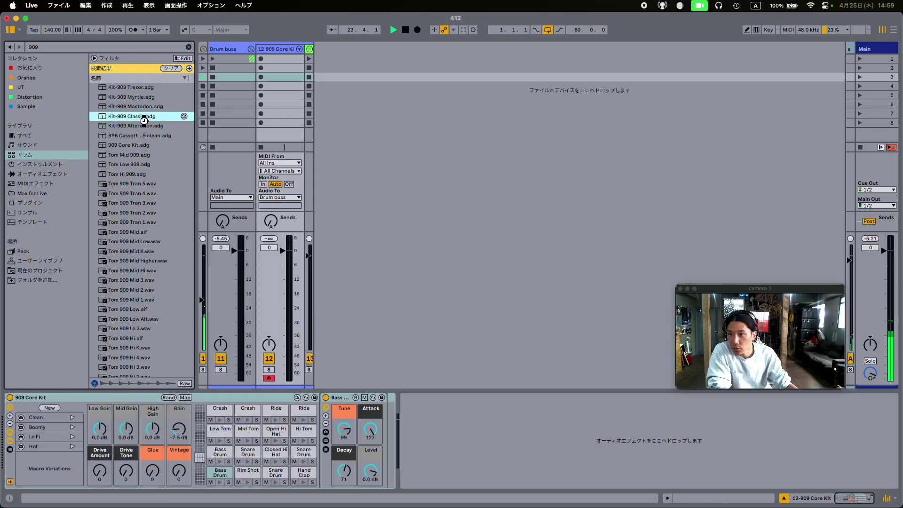
pyautogui.doubleClick(143, 120)
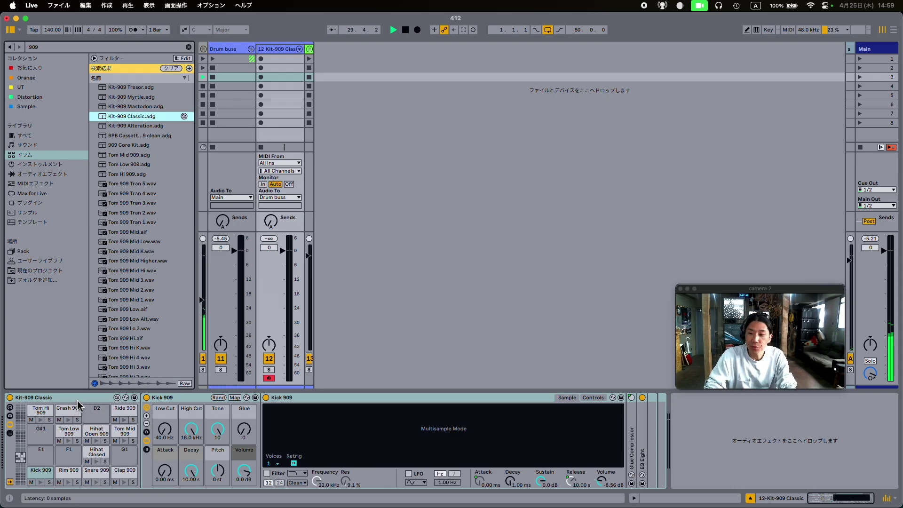
pyautogui.click(41, 483)
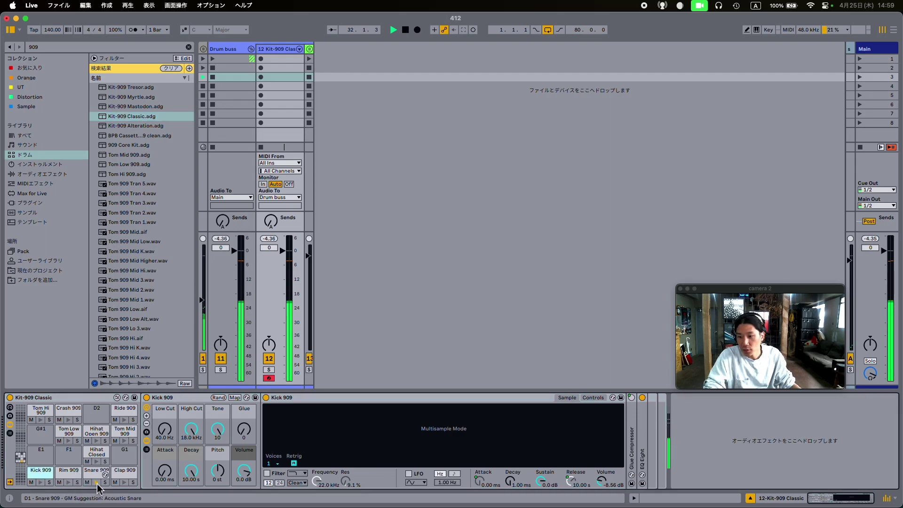
pyautogui.click(124, 483)
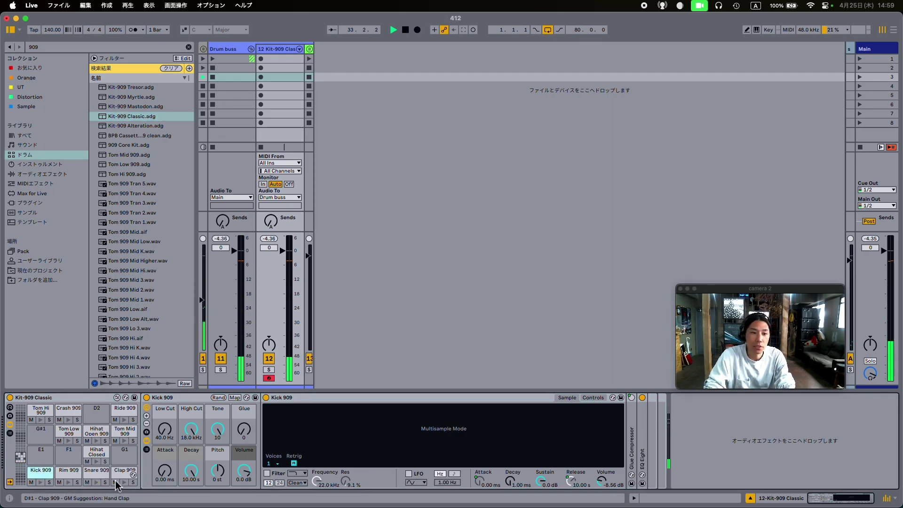
# Step: Create an empty MIDI clip in the first slot of the Kit-909 Classic track and enlarge its note editor, moving the camera window up
pyautogui.click(279, 60)
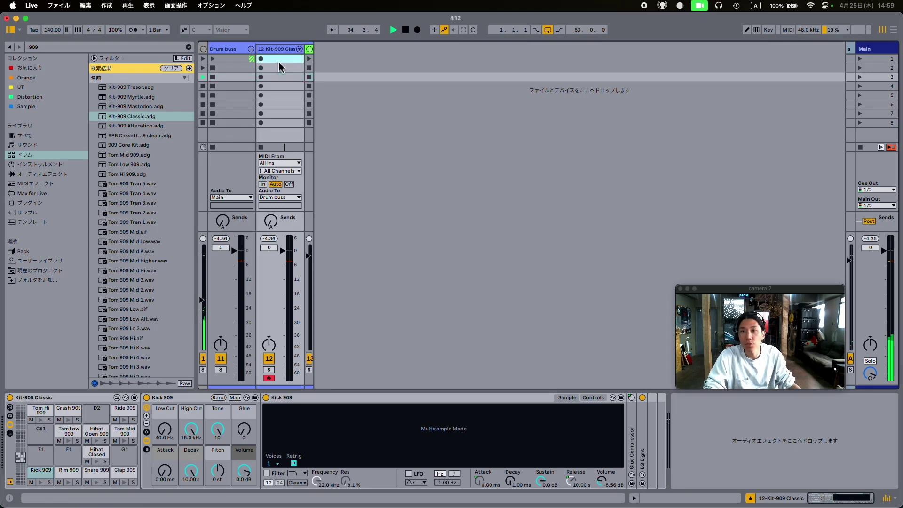
pyautogui.doubleClick(280, 60)
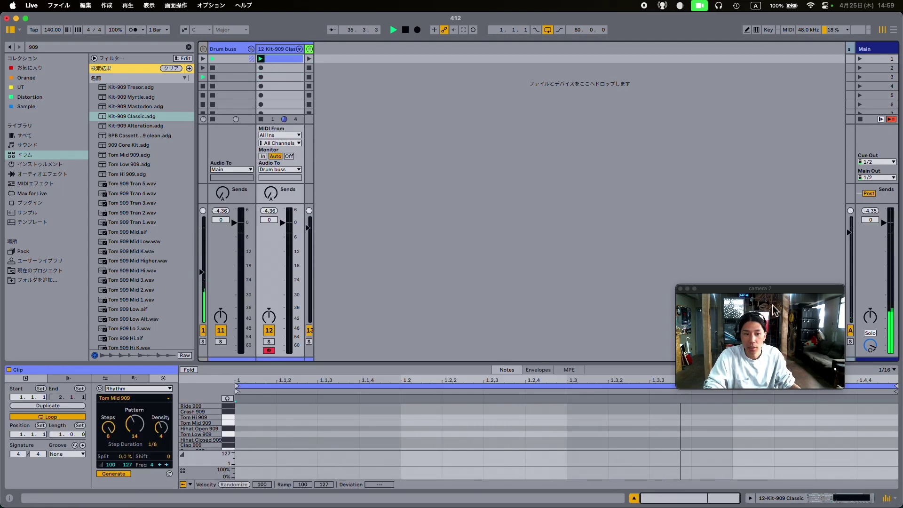
pyautogui.moveTo(774, 310); pyautogui.dragTo(781, 283)
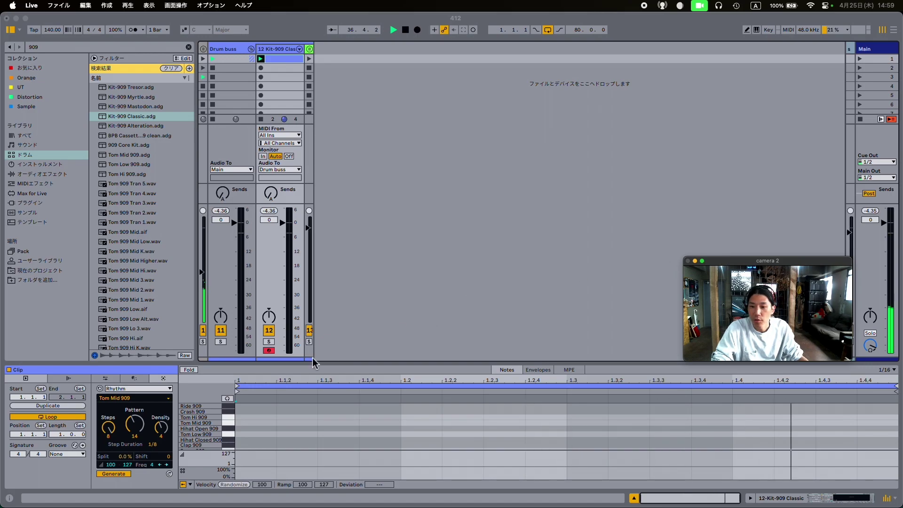
pyautogui.click(247, 366)
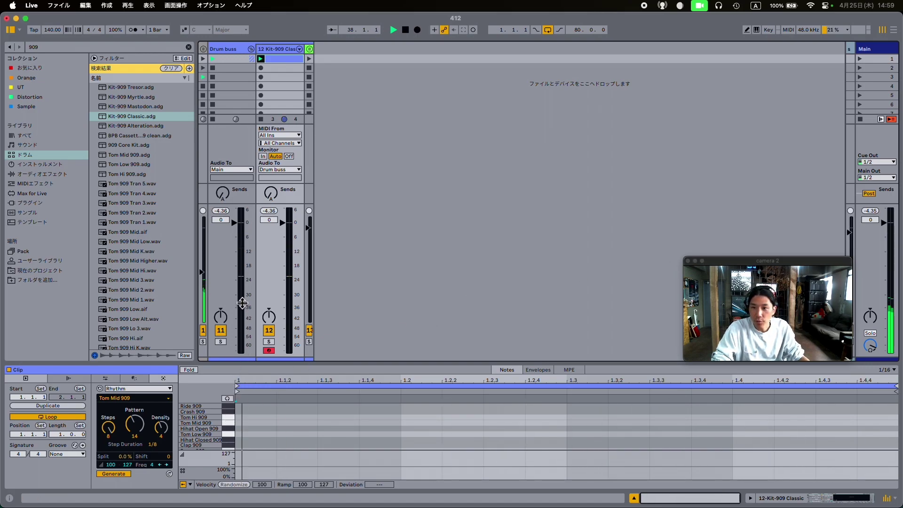
pyautogui.moveTo(256, 363); pyautogui.dragTo(253, 314)
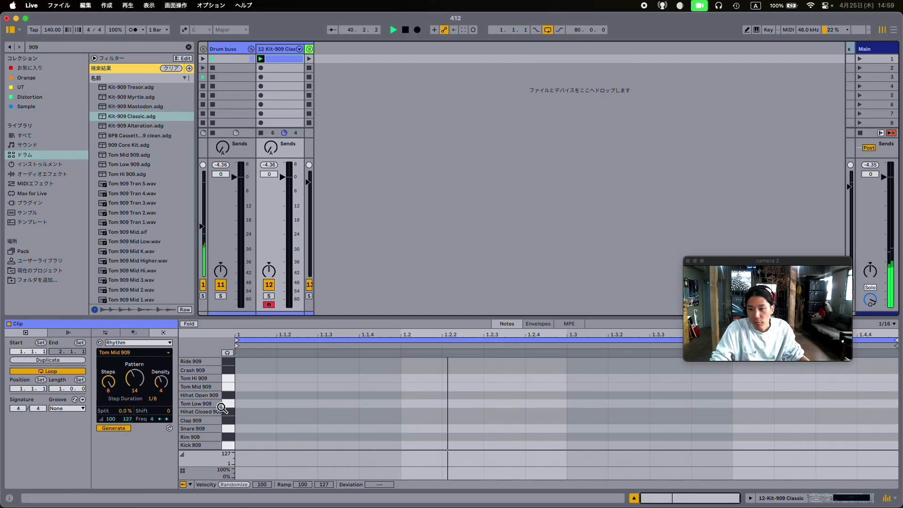
# Step: Place Kick notes at 1.1 and 1.2, a Rim at 1.2.3, a Closed Hihat at 1.3.4 and a Tom Low at 1.4.2
pyautogui.click(246, 457)
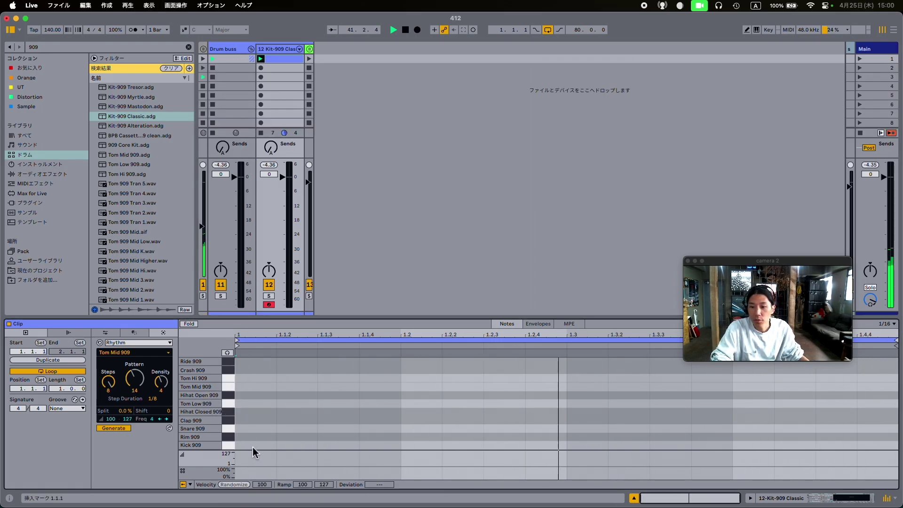
pyautogui.doubleClick(252, 445)
pyautogui.doubleClick(405, 446)
pyautogui.doubleClick(506, 437)
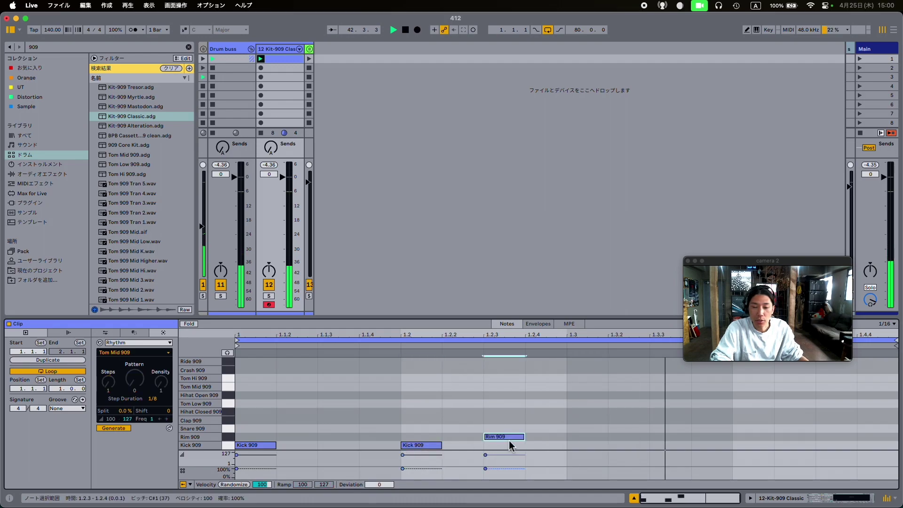
pyautogui.doubleClick(706, 412)
pyautogui.doubleClick(777, 404)
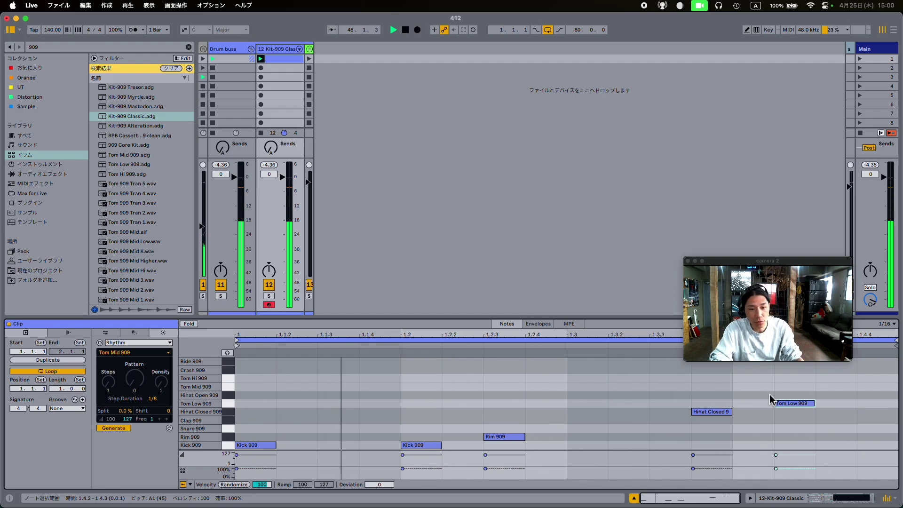
# Step: Delete all the hand-placed notes from the clip
pyautogui.moveTo(820, 392); pyautogui.dragTo(234, 506)
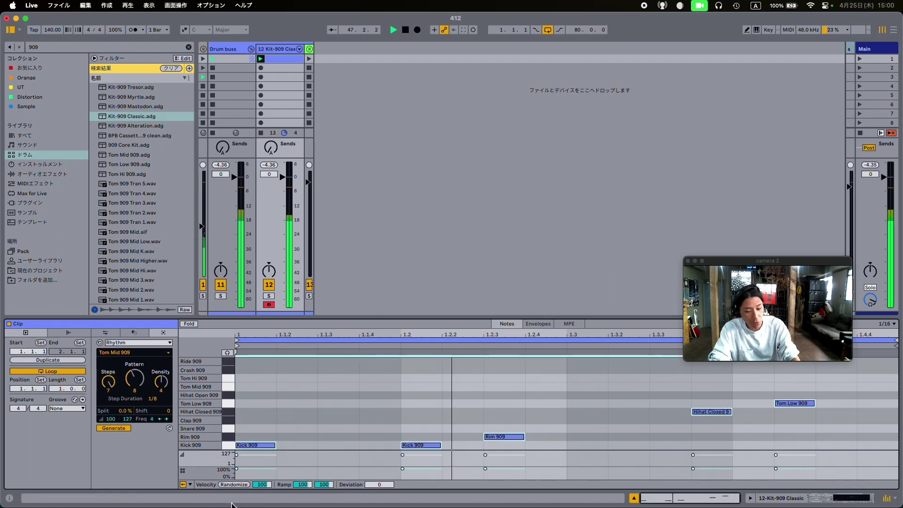
pyautogui.press('Delete')
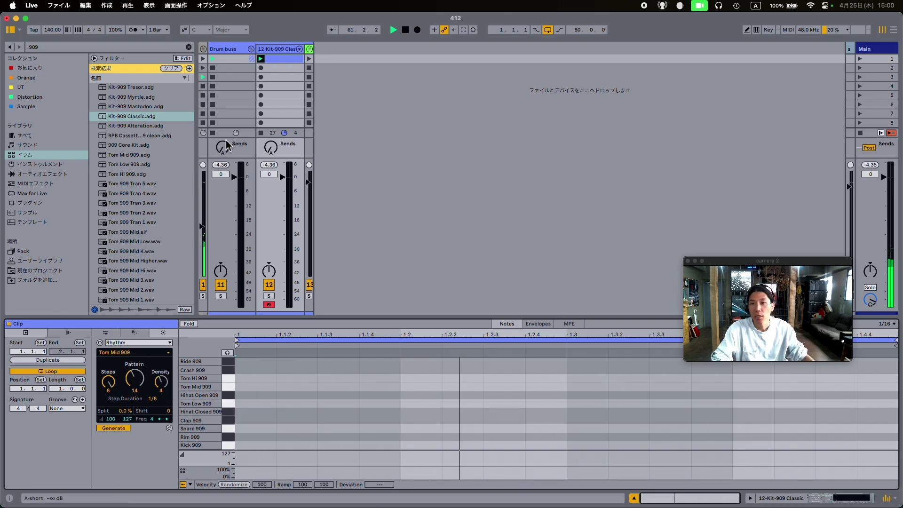
# Step: Examine the clip's pitch and time, transform and generate tools
pyautogui.click(105, 333)
pyautogui.click(134, 332)
pyautogui.click(164, 332)
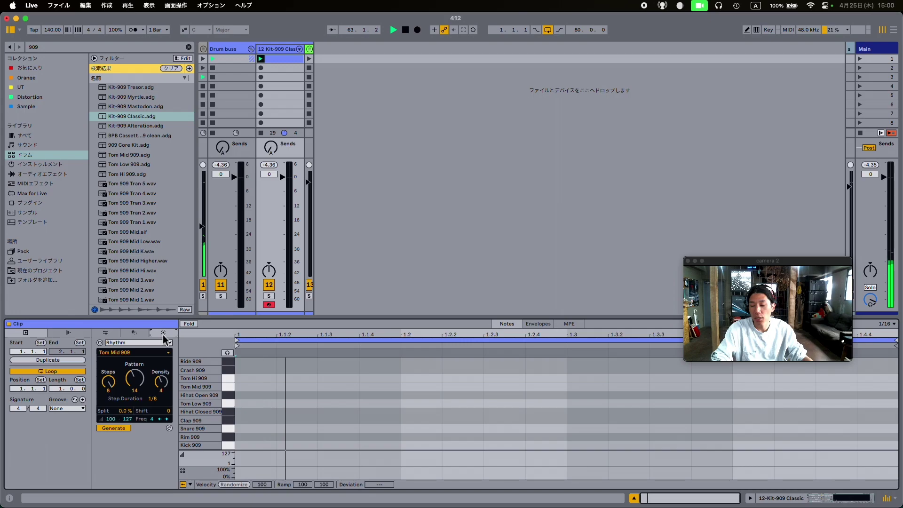
pyautogui.click(121, 333)
pyautogui.click(131, 333)
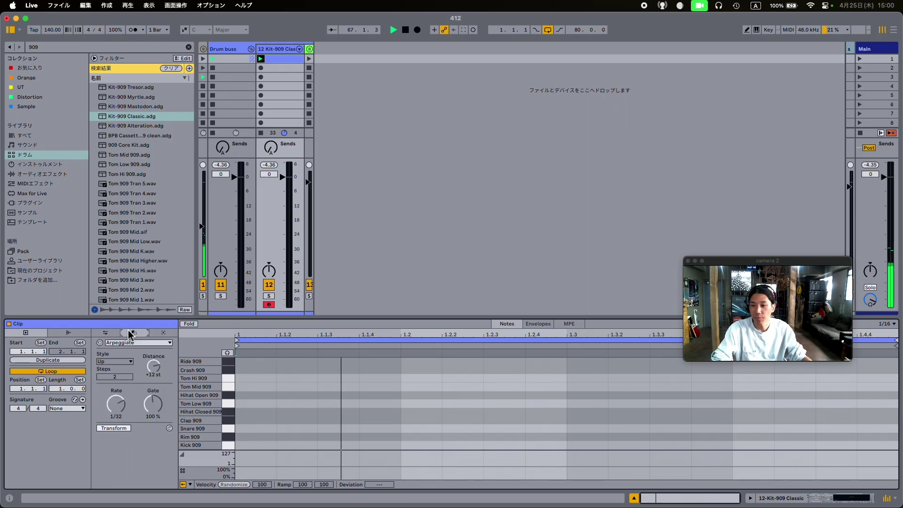
# Step: Choose the Seed generator for the clip and extend its pitch range down to Kick 909
pyautogui.click(164, 333)
pyautogui.click(149, 342)
pyautogui.click(152, 343)
pyautogui.click(155, 343)
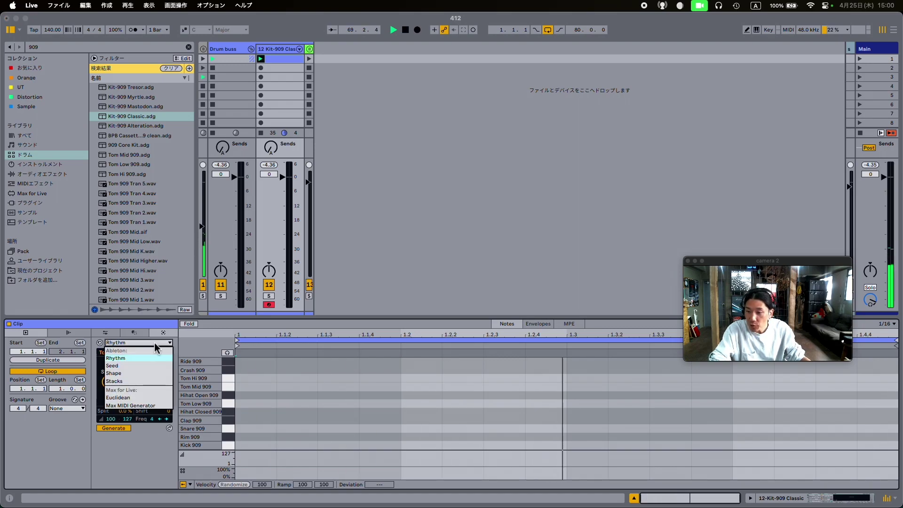
pyautogui.click(155, 342)
pyautogui.click(158, 342)
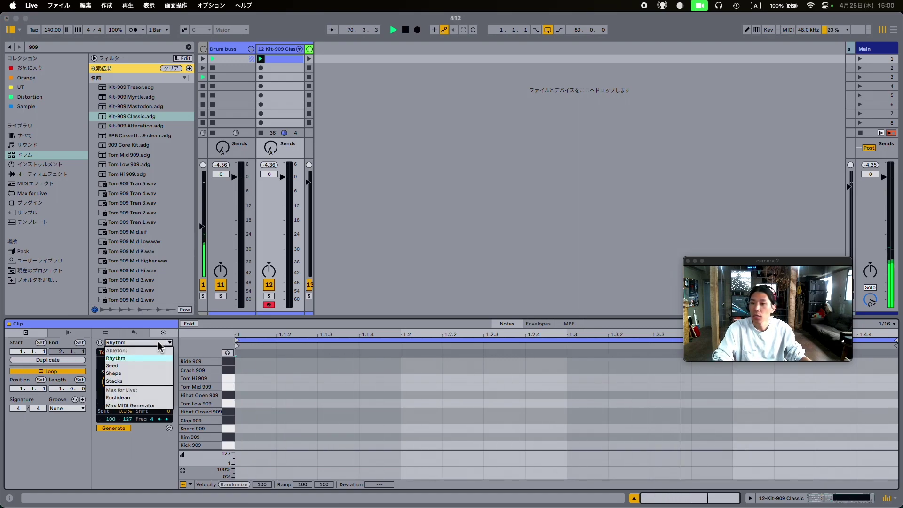
pyautogui.click(153, 365)
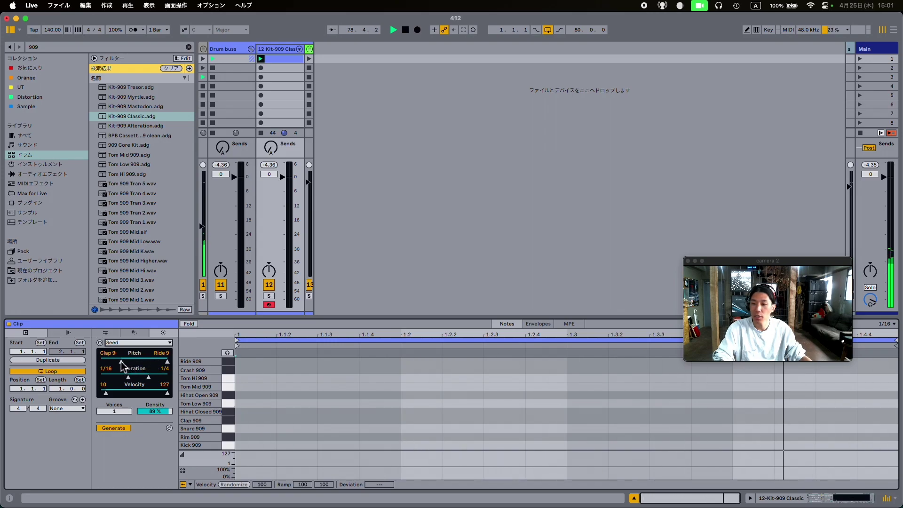
pyautogui.press('super+z')
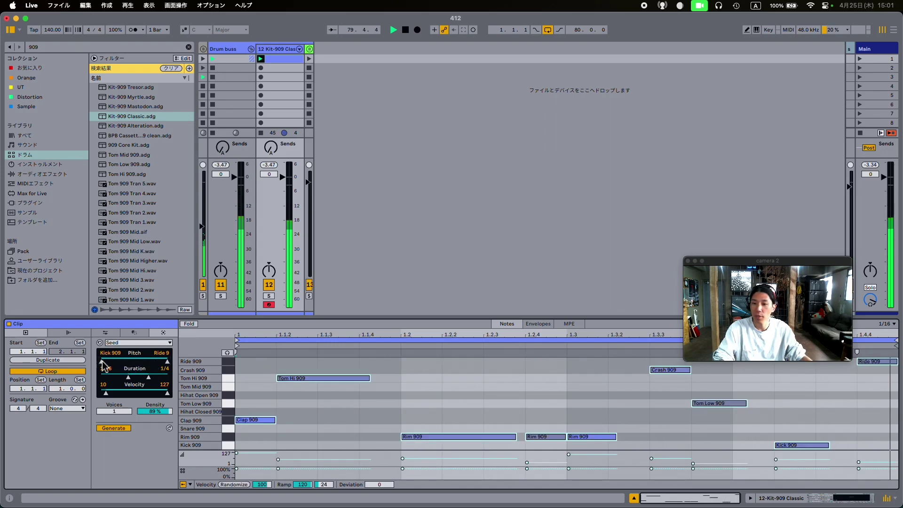
# Step: Lower the Kit-909 Classic track's volume to -22.4 dB and try out the Seed pitch range, keeping Kick 909 to Ride 909
pyautogui.moveTo(284, 189); pyautogui.dragTo(283, 217)
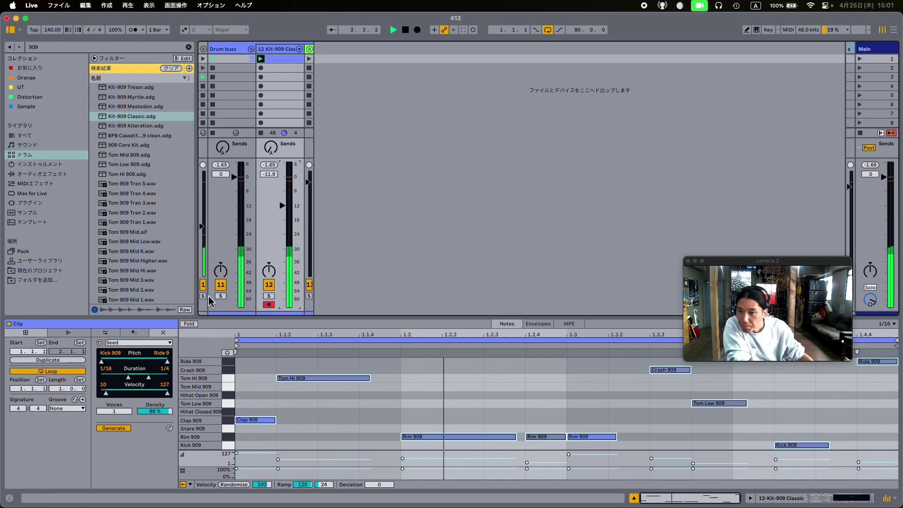
pyautogui.moveTo(168, 375)
pyautogui.mouseDown()
pyautogui.moveTo(156, 376)
pyautogui.moveTo(168, 375)
pyautogui.mouseUp()
pyautogui.moveTo(108, 366); pyautogui.dragTo(168, 362)
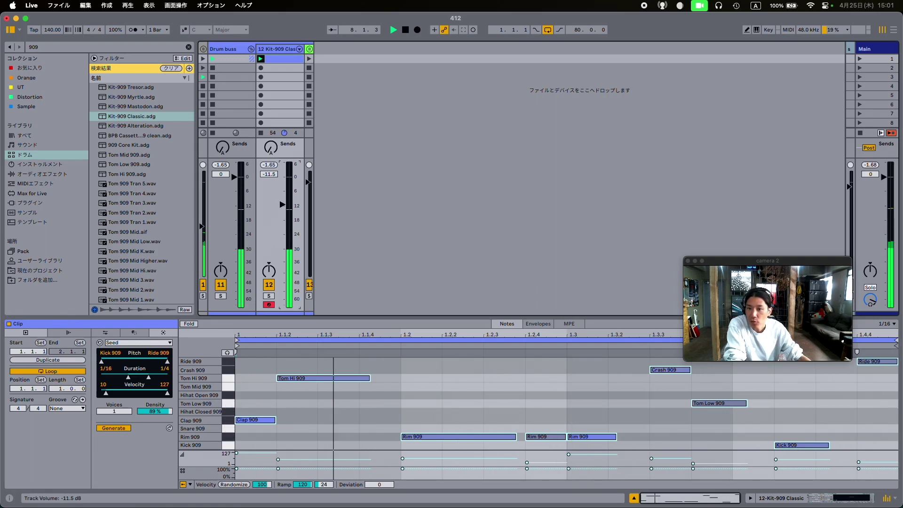
pyautogui.click(229, 400)
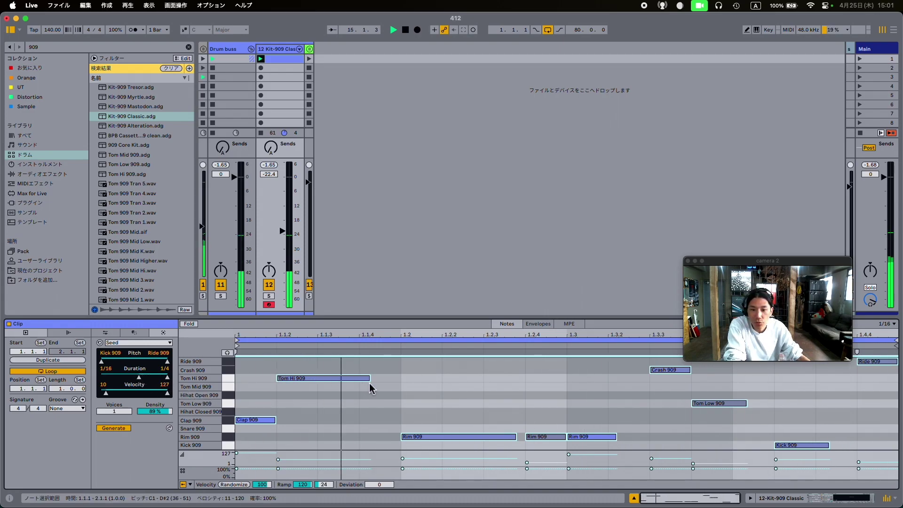
# Step: Set the Seed duration range to 1/32–1/8 and the number of voices to 7
pyautogui.moveTo(153, 377); pyautogui.dragTo(130, 377)
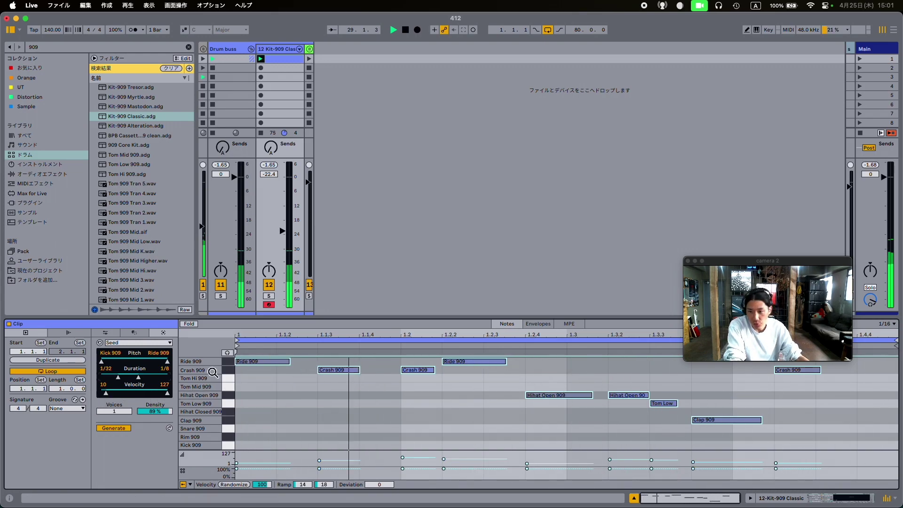
pyautogui.moveTo(131, 411); pyautogui.dragTo(131, 399)
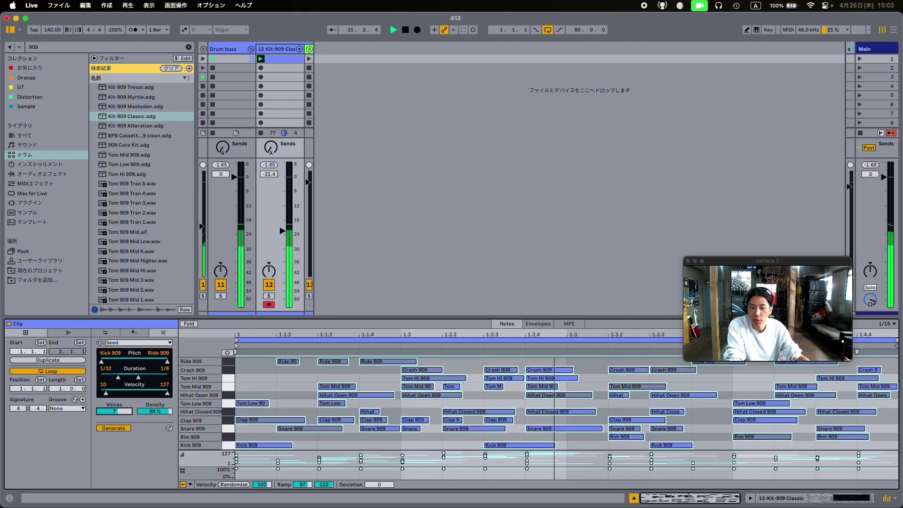
# Step: Reduce the Seed generator to 1 voice and try lower densities, leaving the density at 52%
pyautogui.moveTo(131, 399); pyautogui.dragTo(130, 407)
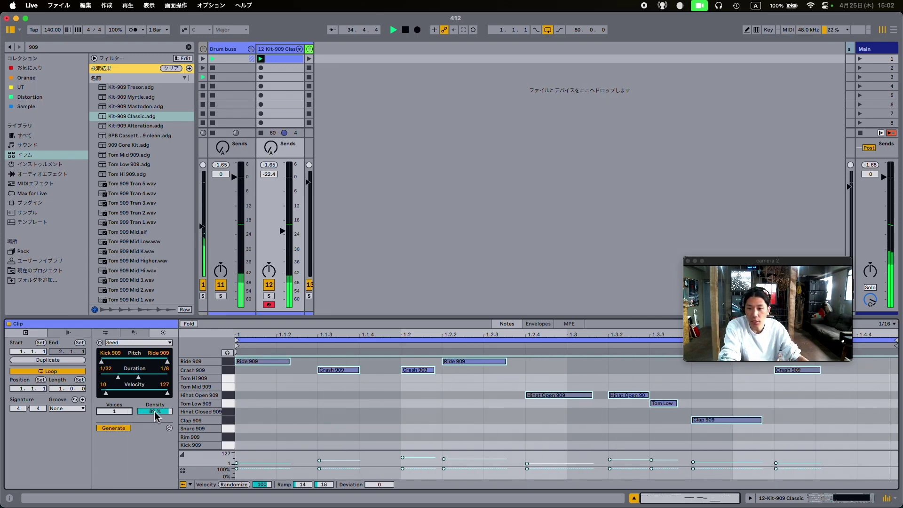
pyautogui.moveTo(155, 413); pyautogui.dragTo(155, 432)
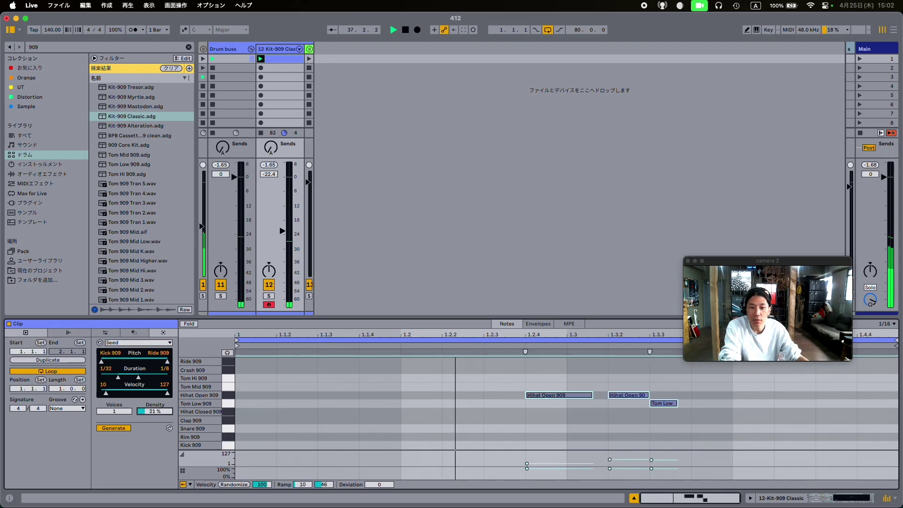
pyautogui.moveTo(155, 412)
pyautogui.mouseDown()
pyautogui.moveTo(156, 392)
pyautogui.moveTo(155, 412)
pyautogui.mouseUp()
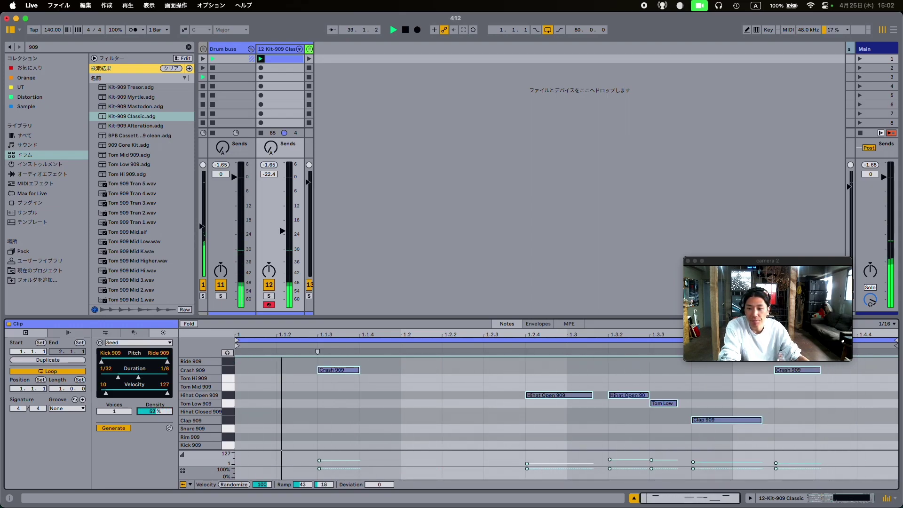
# Step: Switch the Seed's automatic generation off and back on while raising the density to 61%
pyautogui.click(130, 433)
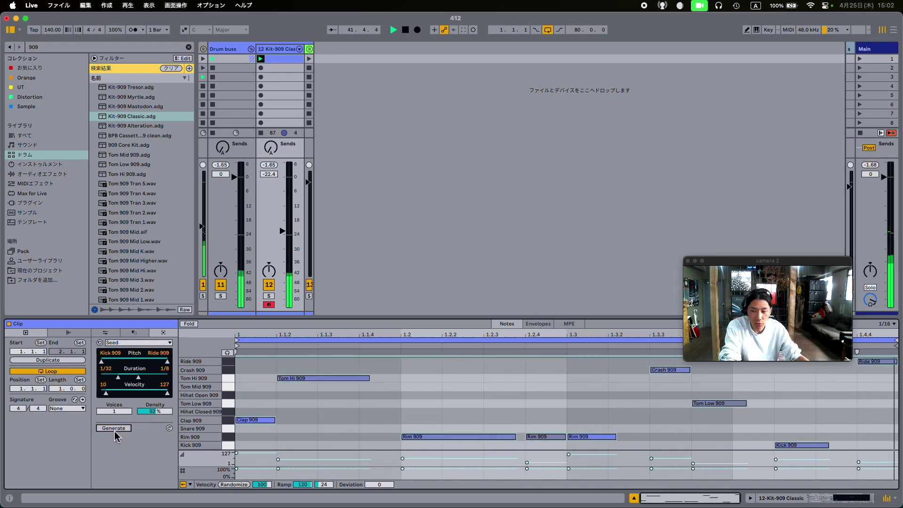
pyautogui.moveTo(151, 412)
pyautogui.mouseDown()
pyautogui.moveTo(151, 404)
pyautogui.moveTo(159, 421)
pyautogui.mouseUp()
pyautogui.click(126, 429)
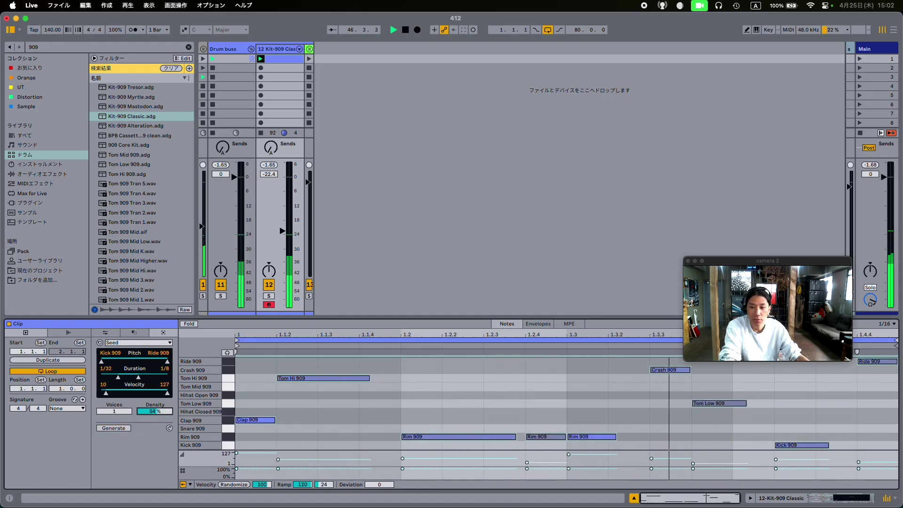
pyautogui.click(116, 429)
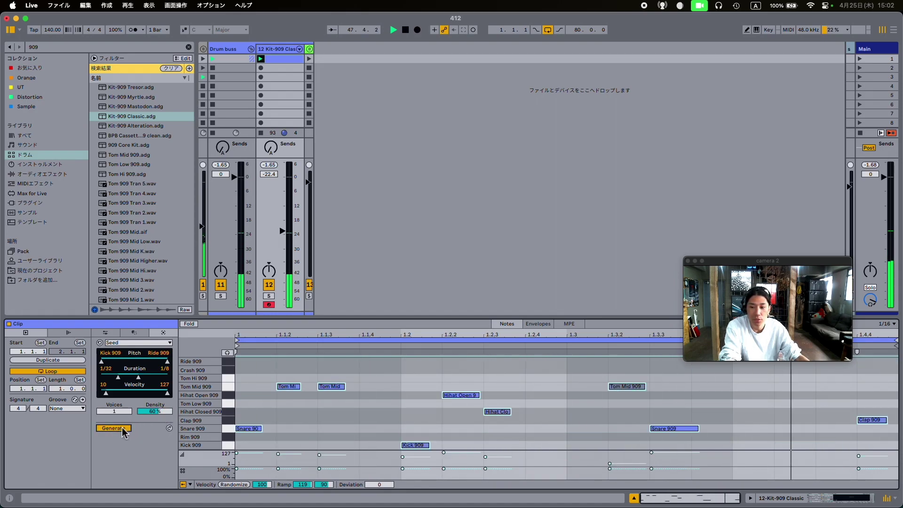
pyautogui.moveTo(167, 412); pyautogui.dragTo(164, 418)
pyautogui.click(114, 428)
pyautogui.press('super+z')
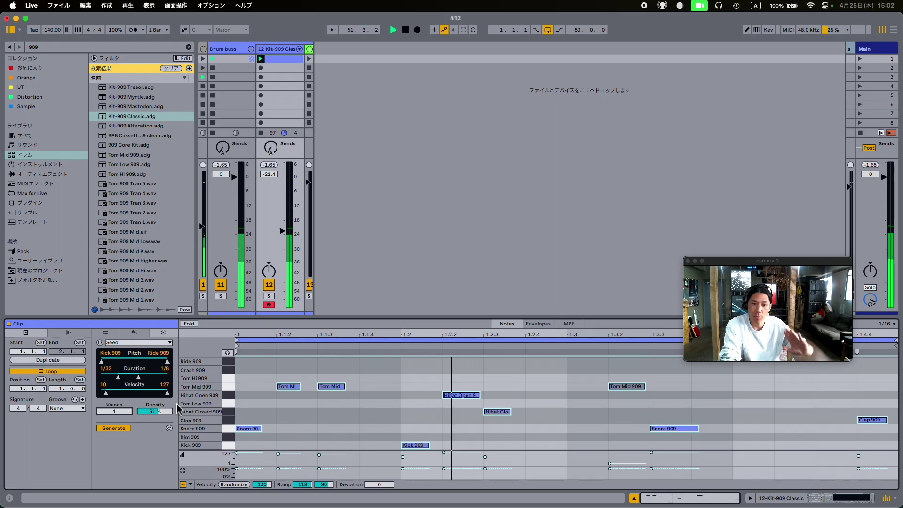
# Step: Move the camera window clear of the note grid and repeatedly reapply Seed to produce new random one-voice drum patterns
pyautogui.moveTo(767, 261); pyautogui.dragTo(740, 205)
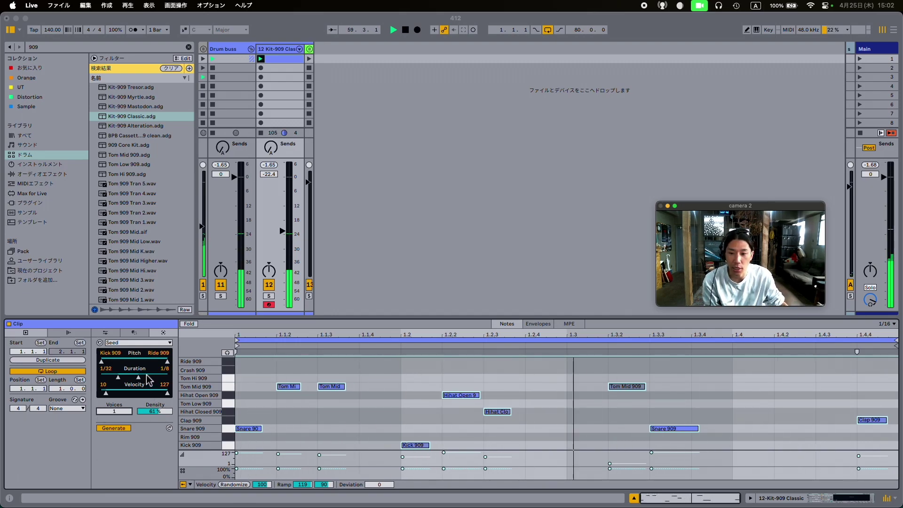
pyautogui.click(169, 429)
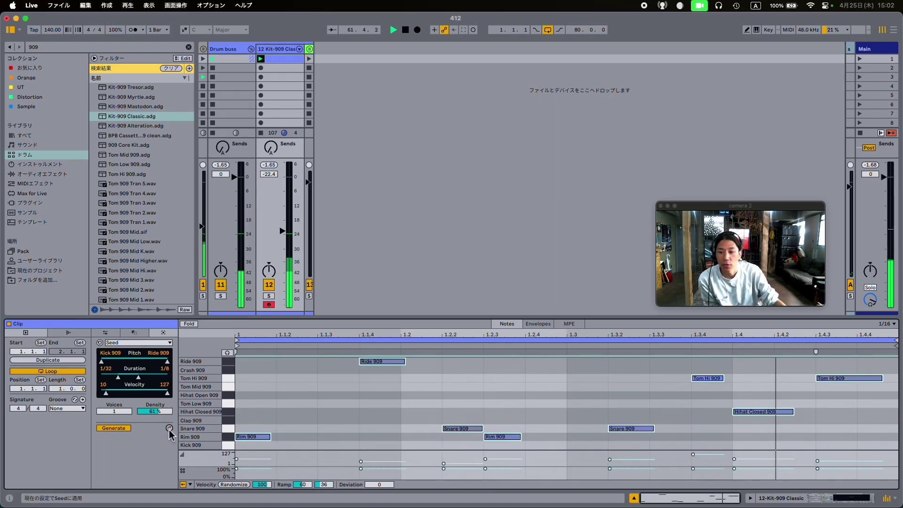
pyautogui.click(169, 428)
pyautogui.click(169, 428)
pyautogui.click(169, 429)
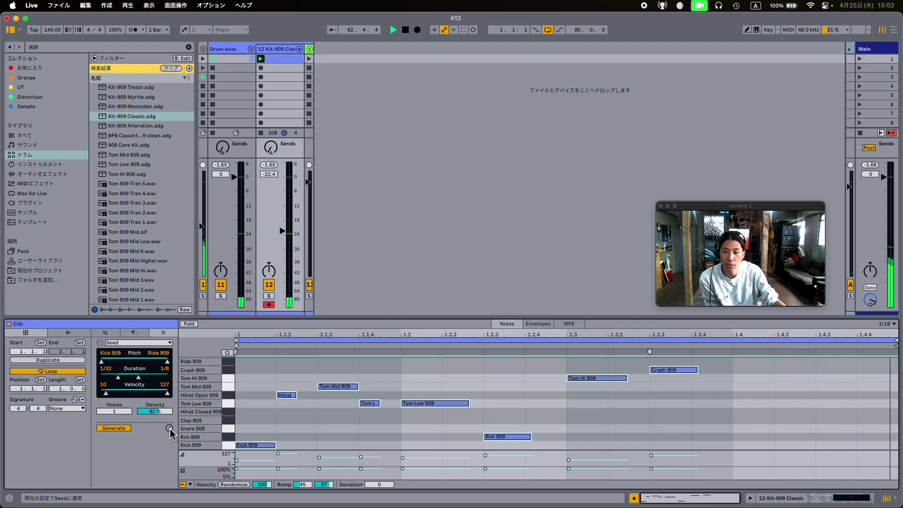
pyautogui.click(169, 428)
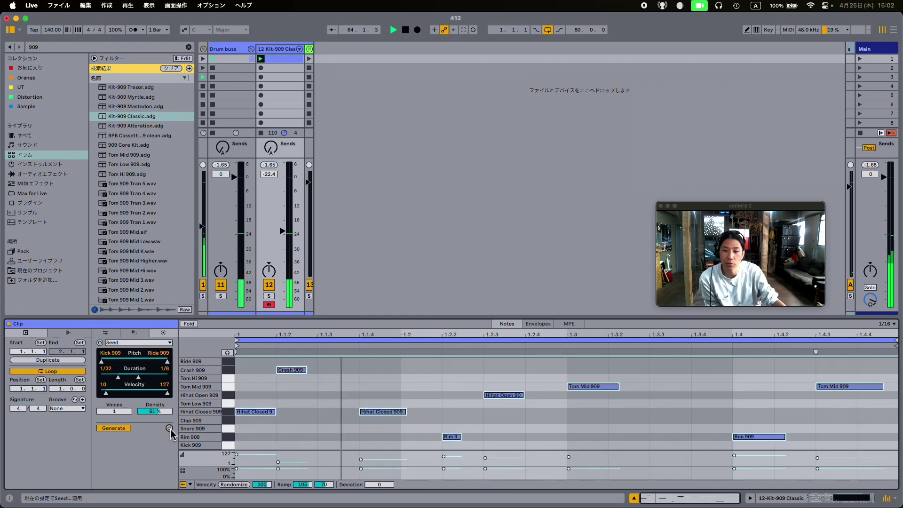
pyautogui.click(169, 428)
pyautogui.click(169, 429)
pyautogui.click(169, 429)
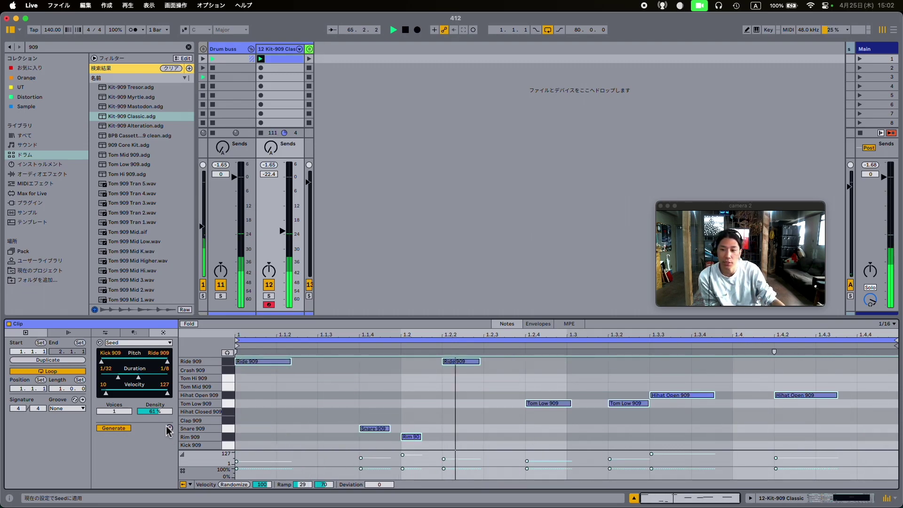
pyautogui.click(169, 429)
pyautogui.click(169, 429)
pyautogui.click(170, 428)
pyautogui.click(169, 429)
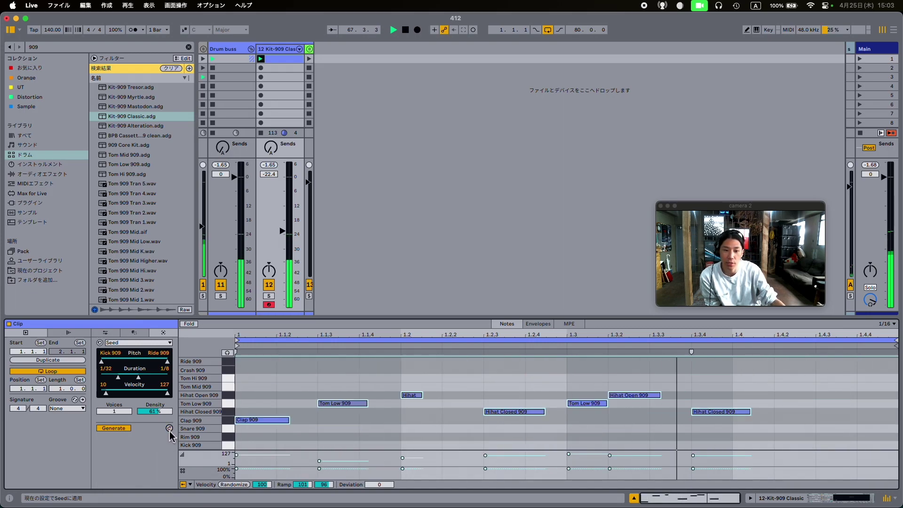
pyautogui.click(169, 429)
pyautogui.click(170, 428)
pyautogui.click(169, 429)
pyautogui.click(169, 429)
pyautogui.click(170, 429)
pyautogui.click(170, 428)
pyautogui.click(169, 429)
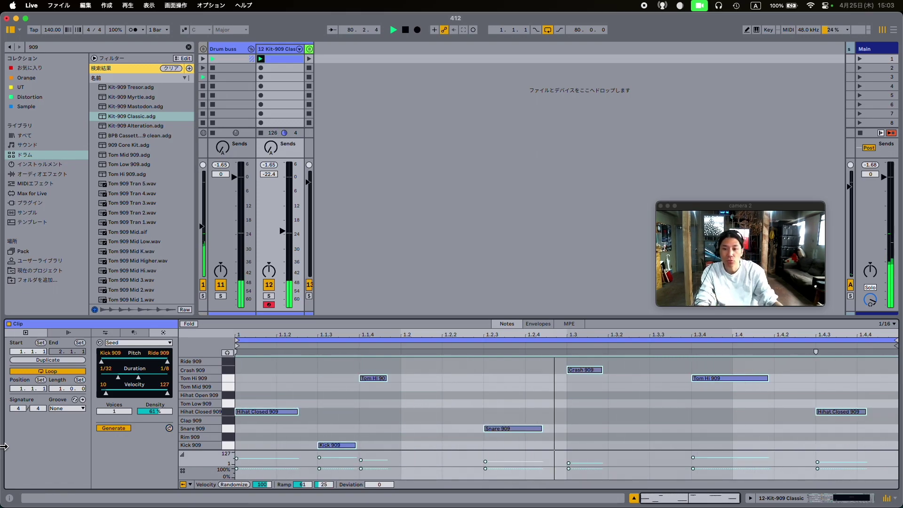
# Step: Mute and unmute the Kit-909 Classic track, and delete all notes from its clip
pyautogui.click(269, 285)
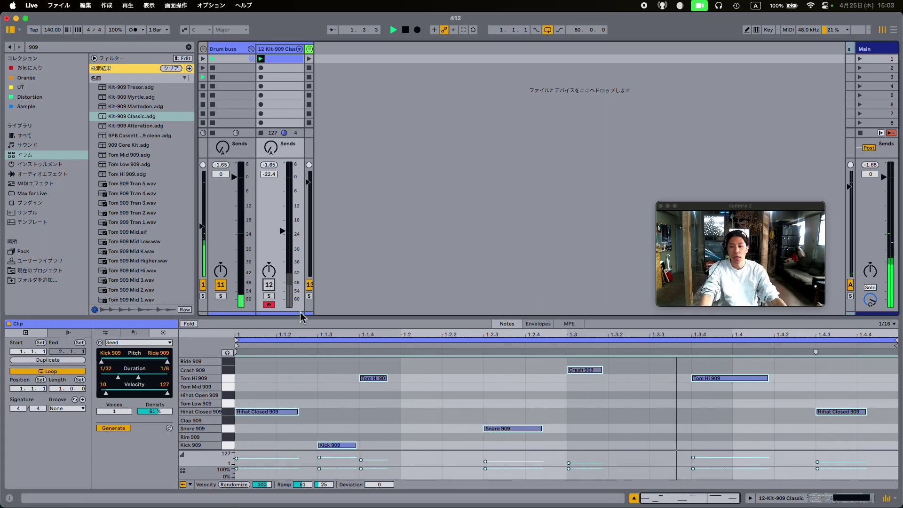
pyautogui.click(268, 285)
pyautogui.click(272, 399)
pyautogui.hotkey('ctrl', 'a')
pyautogui.press('Delete')
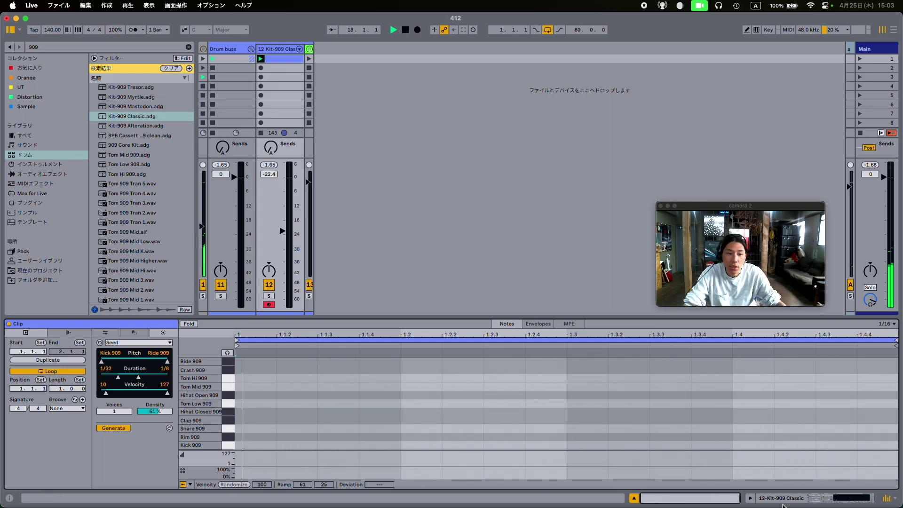
# Step: Show the Kit-909 Classic devices below an enlarged clip editor, and add Hihat Open 909 at 1.1.1 and Hihat Closed 909 at 1.1.2
pyautogui.click(750, 498)
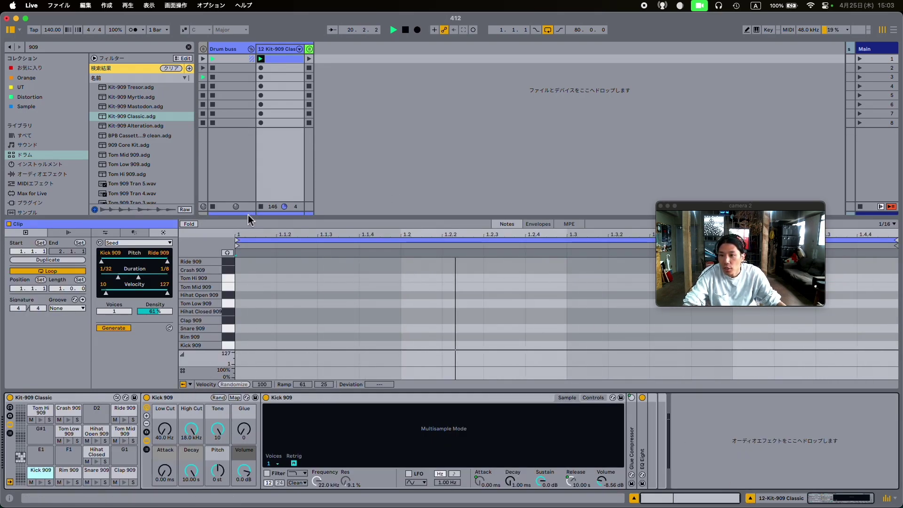
pyautogui.moveTo(255, 221); pyautogui.dragTo(258, 208)
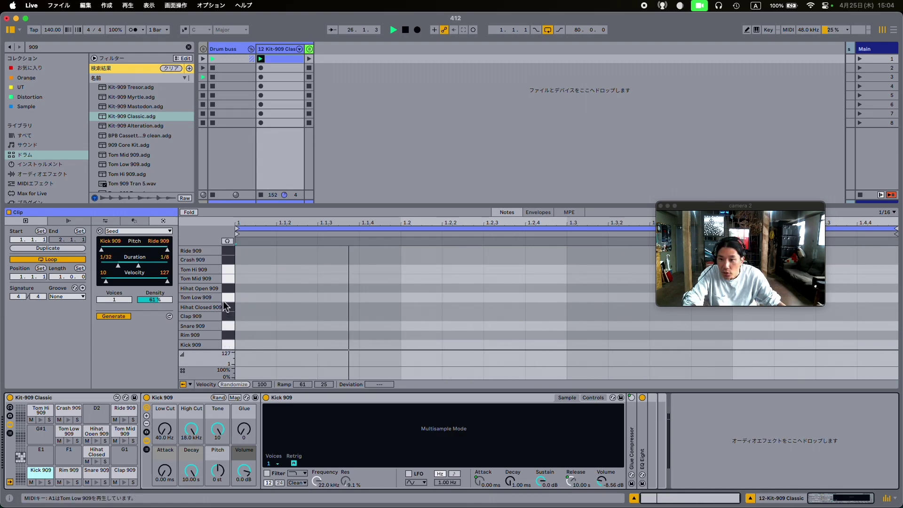
pyautogui.click(250, 288)
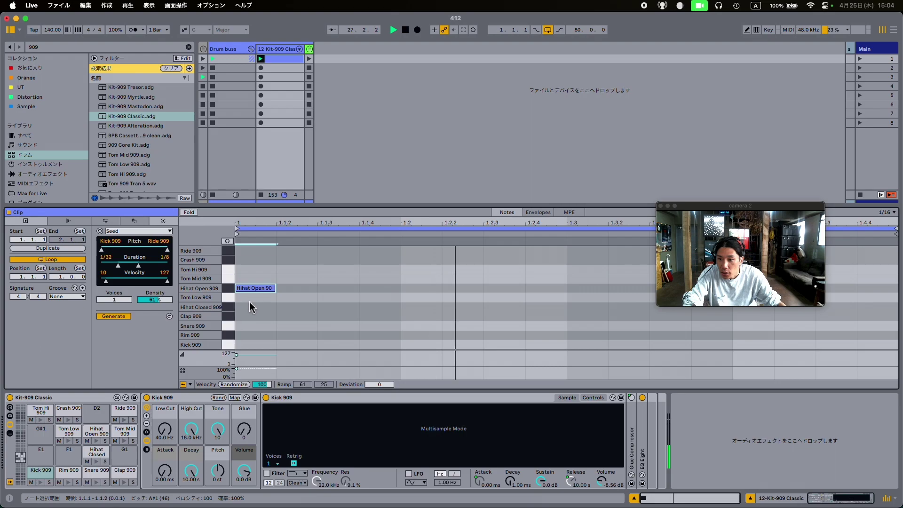
pyautogui.click(287, 307)
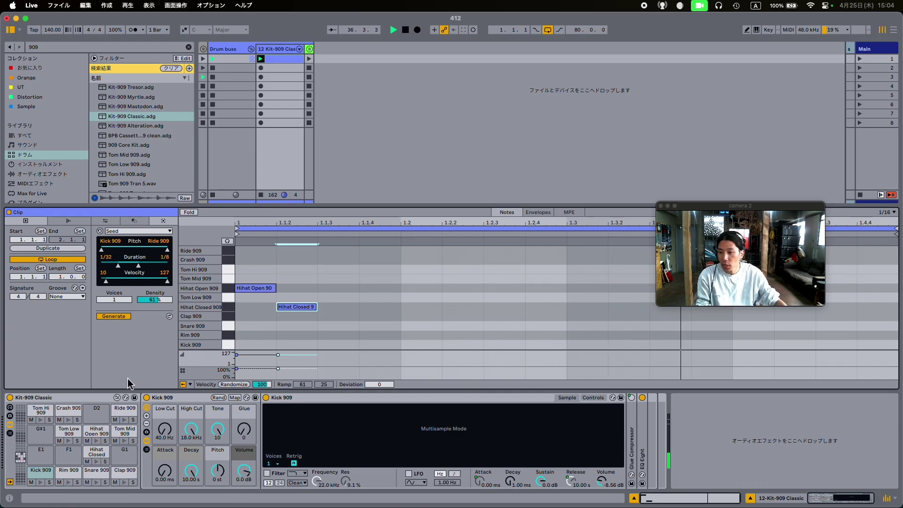
# Step: Swap the drum rack pads of Hihat Closed 909 with Kick 909, and Hihat Open 909 with Rim 909
pyautogui.click(96, 452)
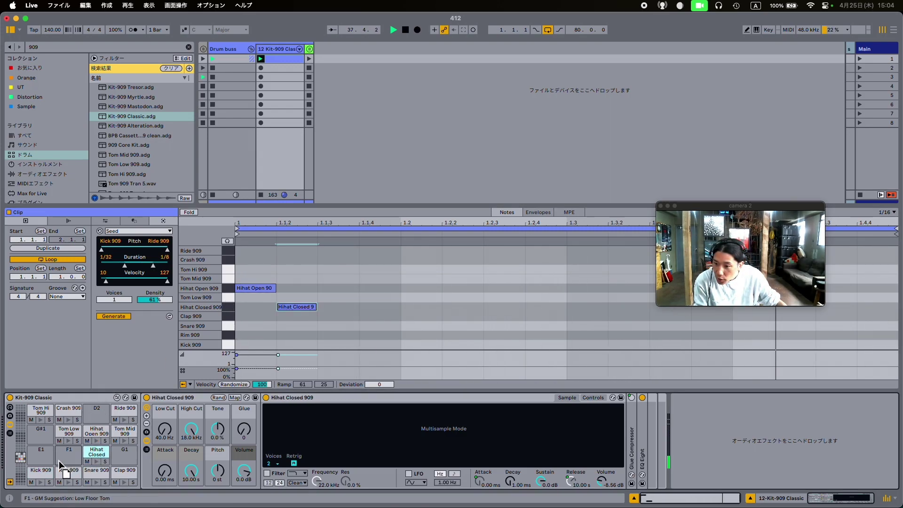
pyautogui.moveTo(41, 478); pyautogui.dragTo(41, 477)
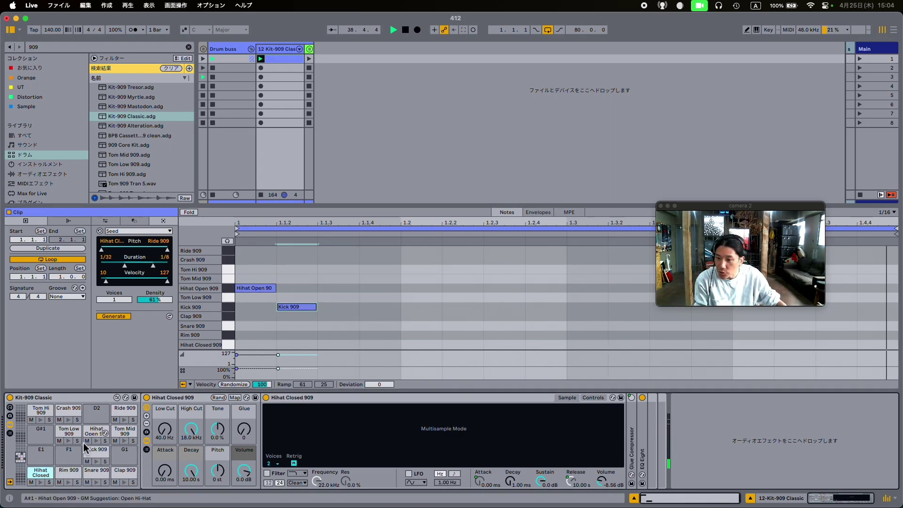
pyautogui.moveTo(96, 432); pyautogui.dragTo(71, 478)
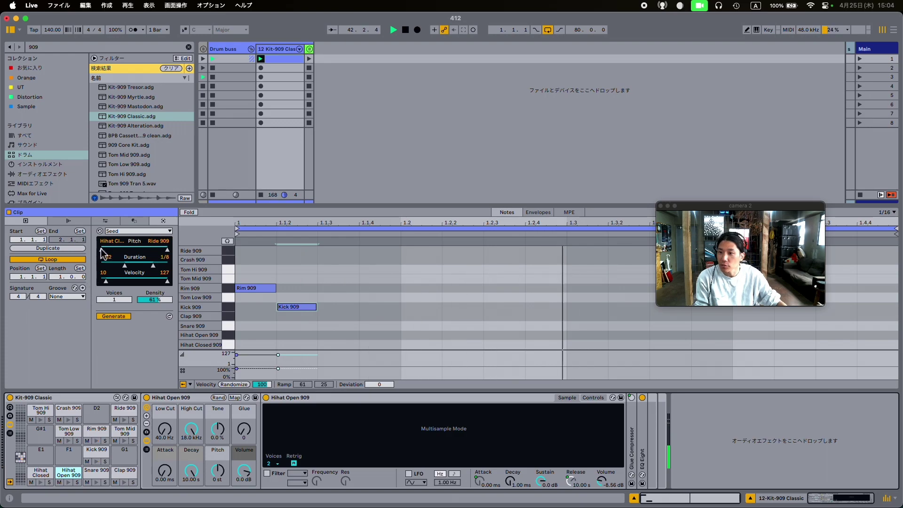
# Step: Narrow the Seed pitch range to Hihat Closed 909–Hihat Open 909 and delete the remaining notes from the clip
pyautogui.click(137, 254)
pyautogui.moveTo(137, 254); pyautogui.dragTo(136, 271)
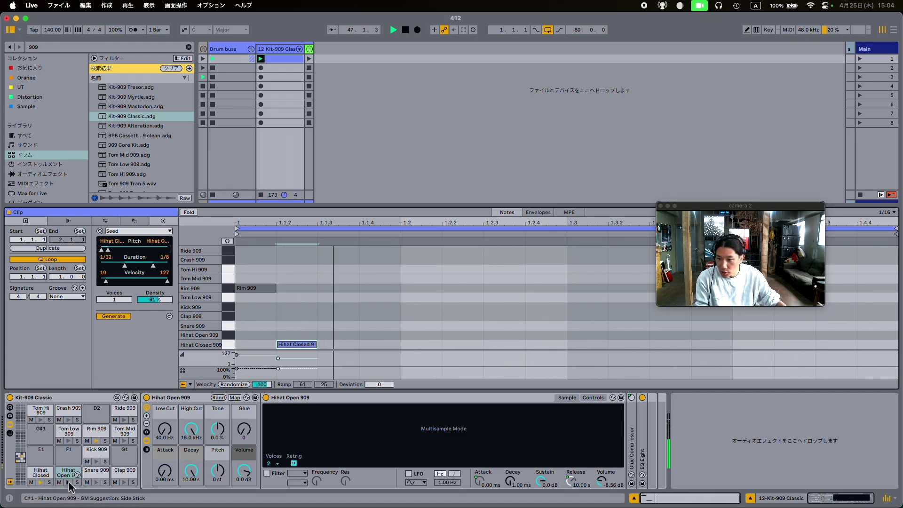
pyautogui.click(258, 288)
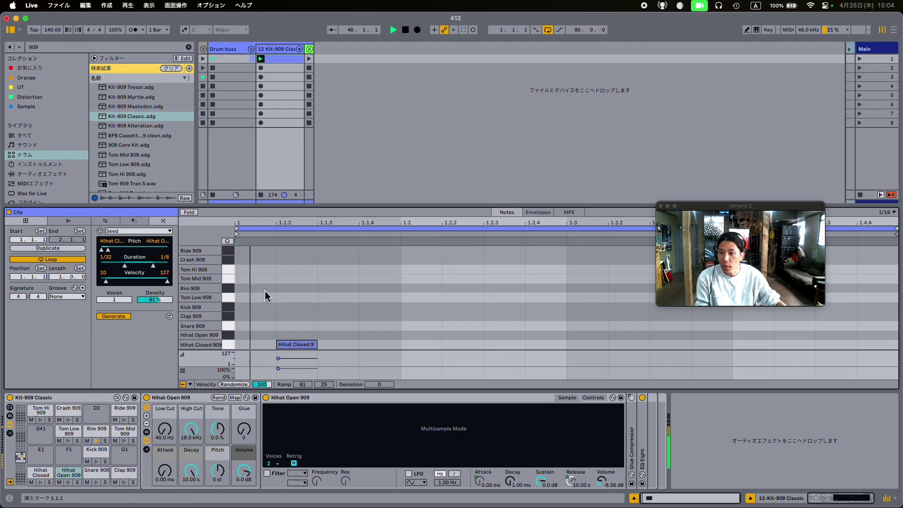
pyautogui.click(299, 345)
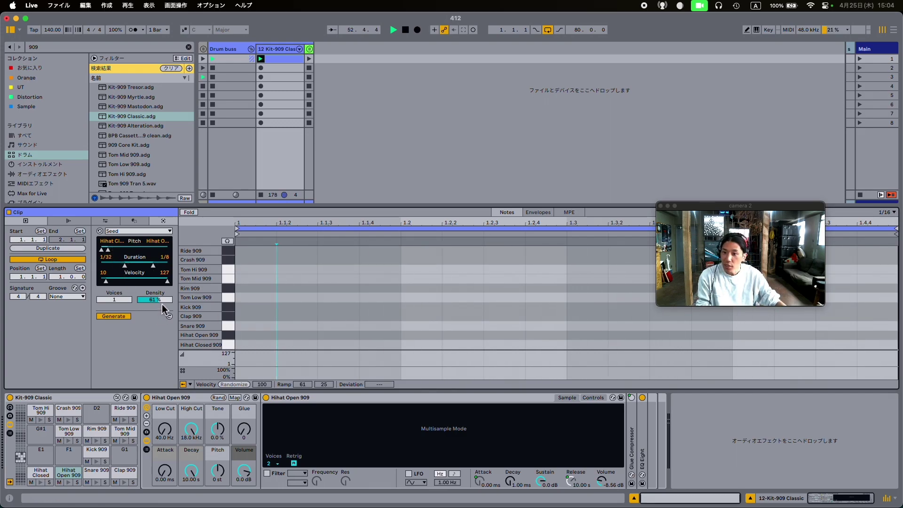
# Step: Set the Seed density to 100% and repeatedly regenerate the hi-hat pattern
pyautogui.moveTo(160, 300); pyautogui.dragTo(160, 278)
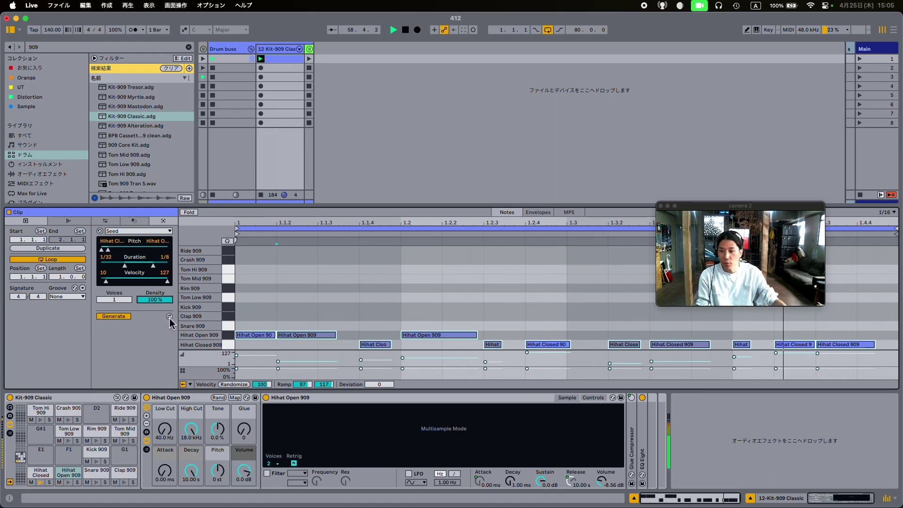
pyautogui.click(169, 318)
pyautogui.click(170, 317)
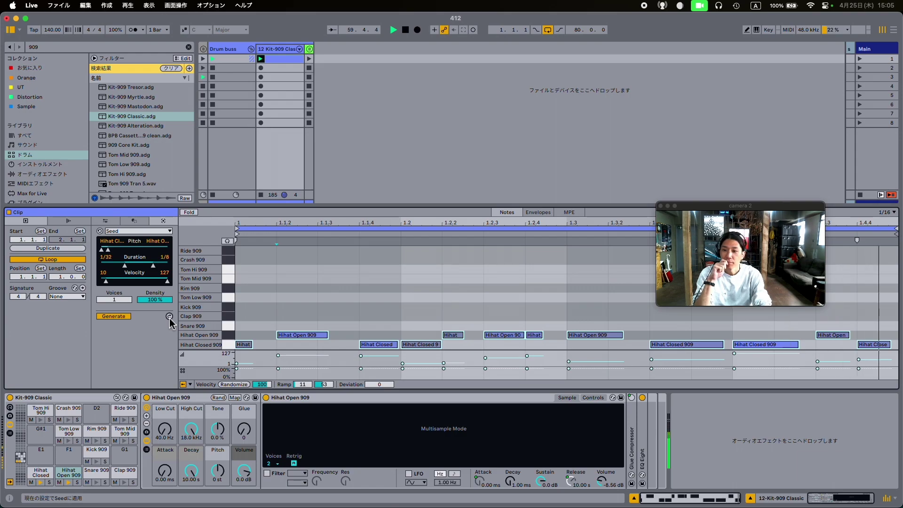
pyautogui.click(169, 318)
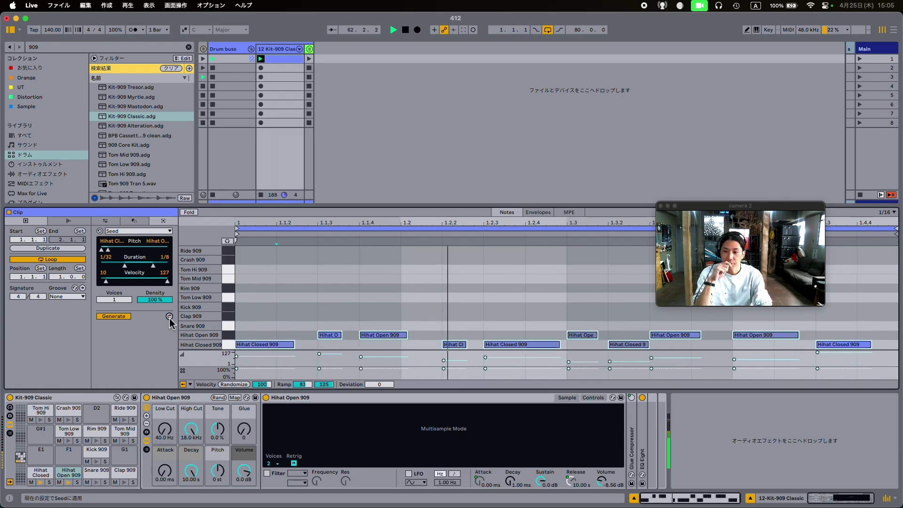
pyautogui.click(169, 318)
pyautogui.click(169, 318)
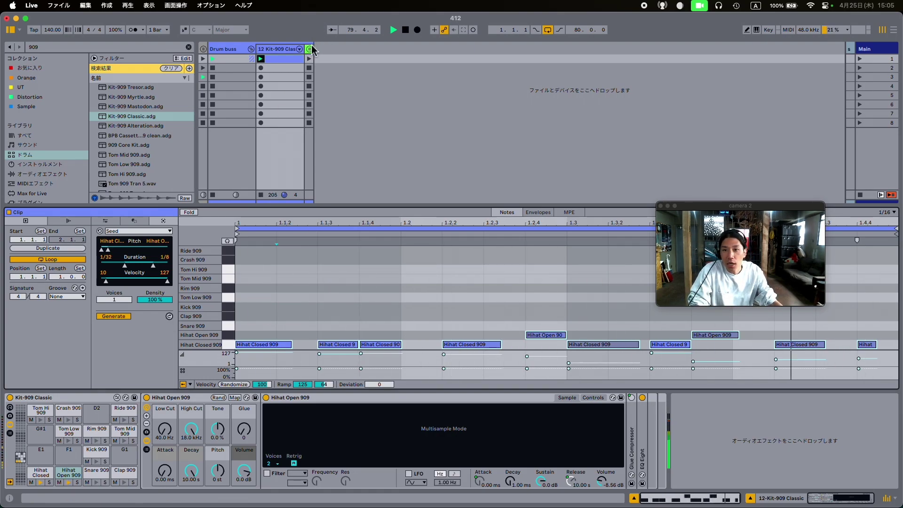
# Step: Narrow the Kit-909 Classic track column, and set the Hihat Open 909 notes' chance to 50% at 1.2.4 and 43% at 1.3.4
pyautogui.moveTo(313, 50); pyautogui.dragTo(283, 56)
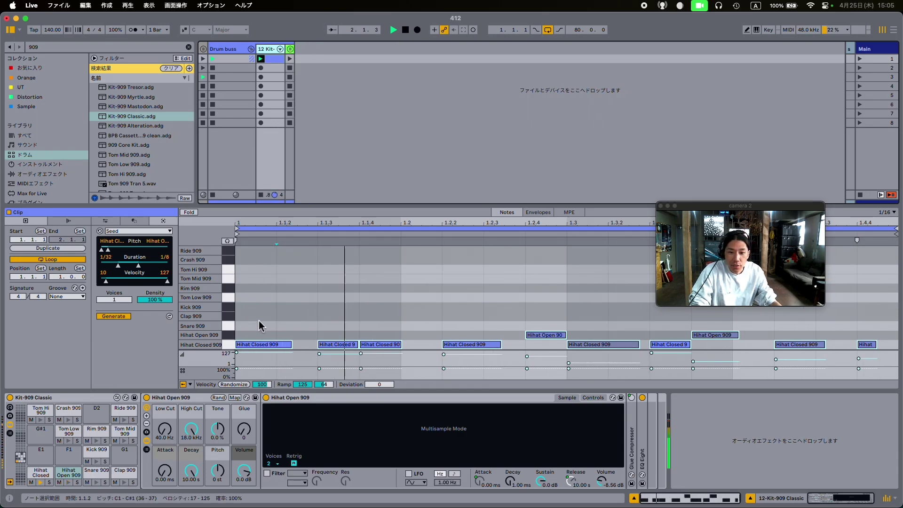
pyautogui.click(394, 375)
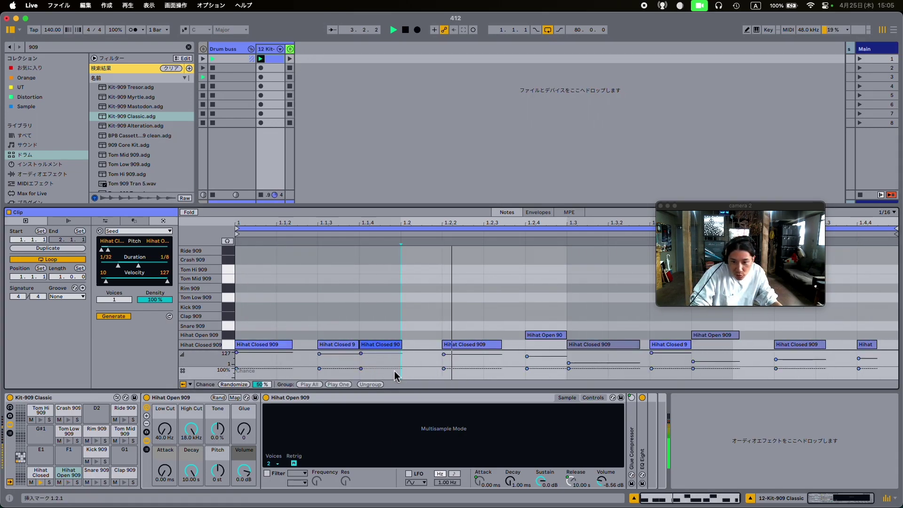
pyautogui.moveTo(526, 369); pyautogui.dragTo(527, 372)
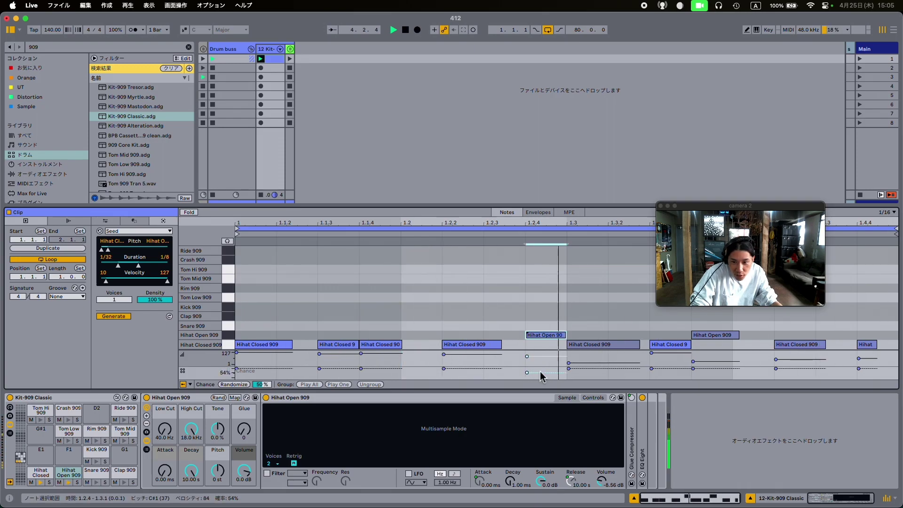
pyautogui.moveTo(697, 370); pyautogui.dragTo(697, 373)
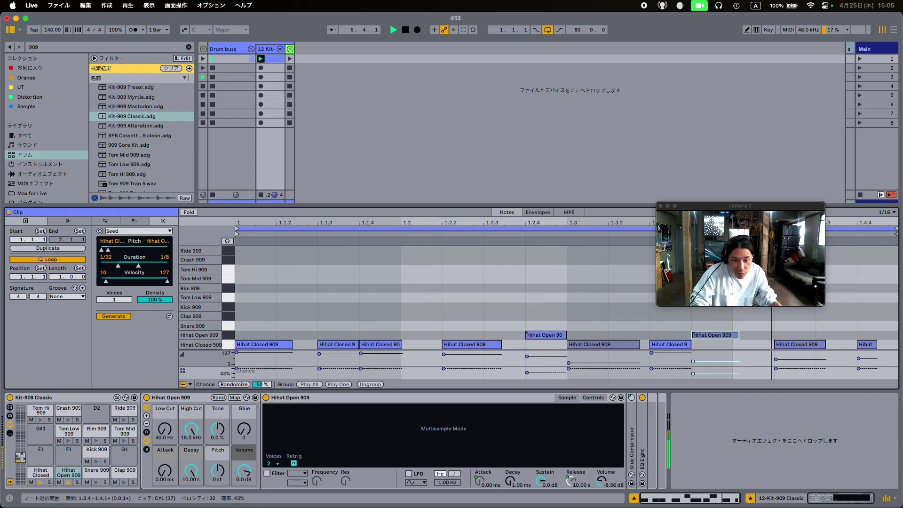
pyautogui.moveTo(527, 373); pyautogui.dragTo(527, 373)
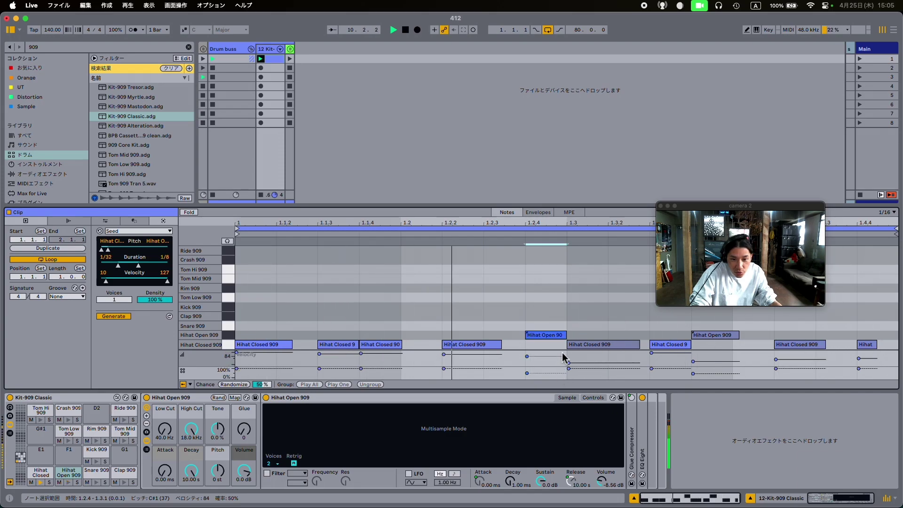
# Step: Set the chance of the Hihat Open 909 note at 1.3.4 to 50%
pyautogui.click(693, 373)
pyautogui.moveTo(694, 373); pyautogui.dragTo(694, 373)
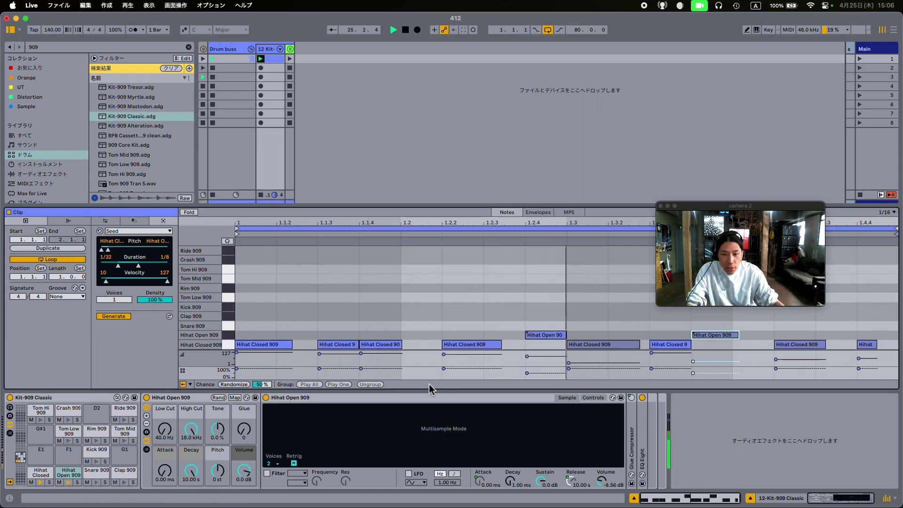
# Step: Set the hi-hat track's Send A to -25.0 dB and lower its volume to about -34 dB
pyautogui.moveTo(451, 208); pyautogui.dragTo(454, 235)
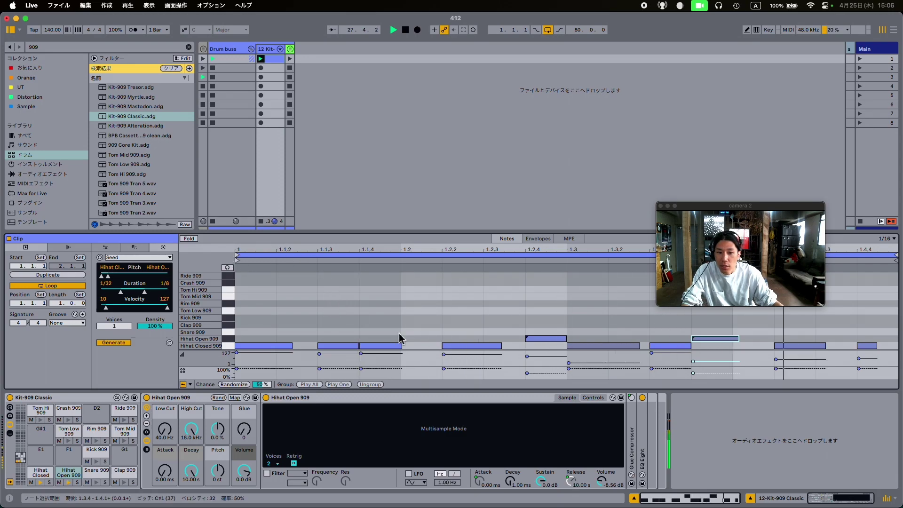
pyautogui.click(750, 500)
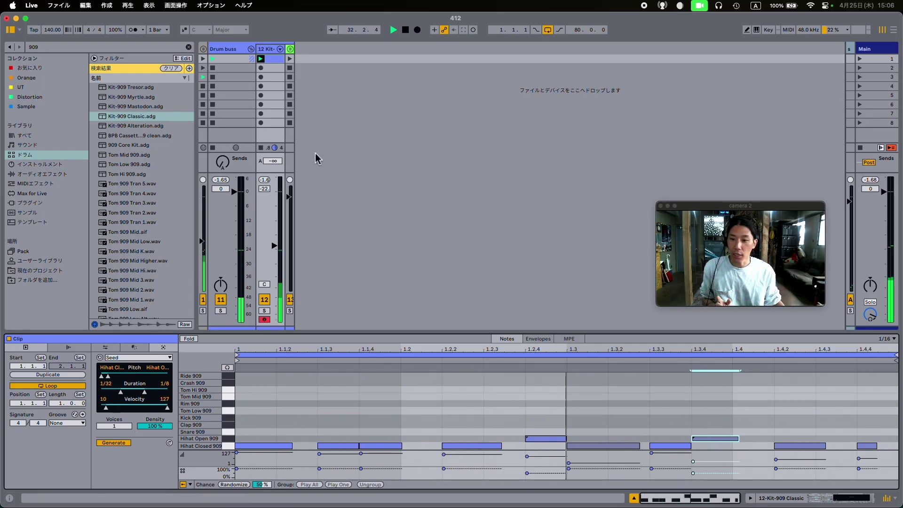
pyautogui.moveTo(274, 245); pyautogui.dragTo(275, 256)
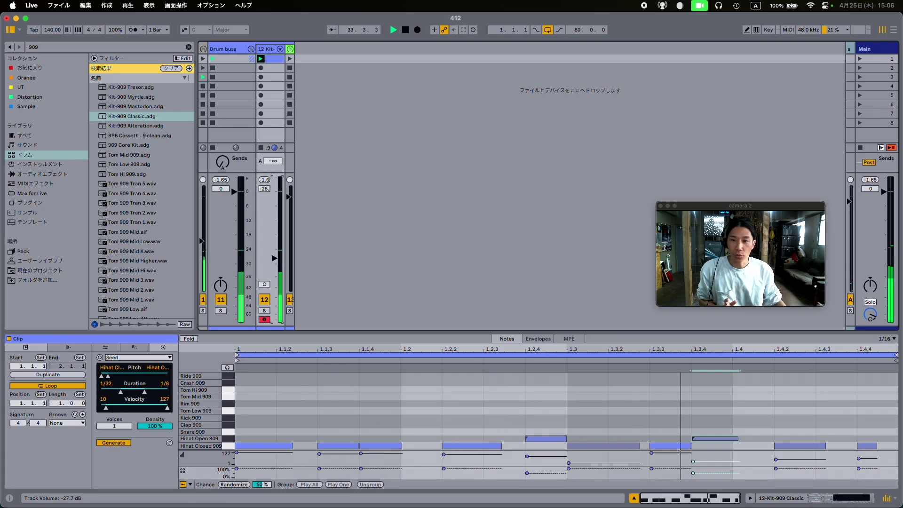
pyautogui.moveTo(273, 161); pyautogui.dragTo(273, 155)
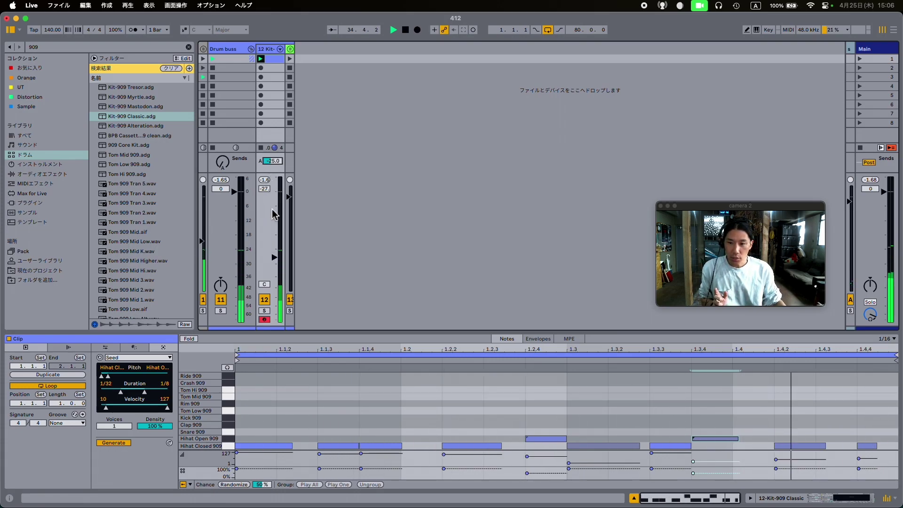
pyautogui.moveTo(275, 258); pyautogui.dragTo(274, 260)
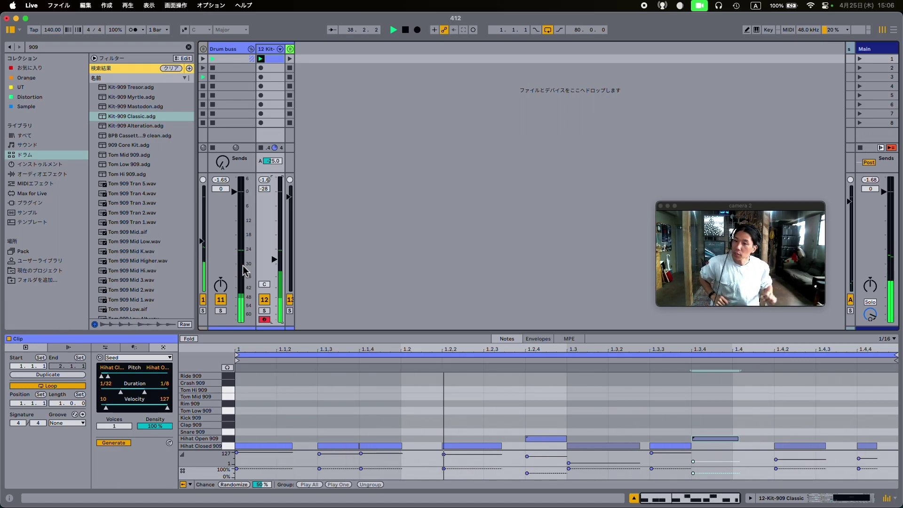
pyautogui.moveTo(279, 259); pyautogui.dragTo(278, 266)
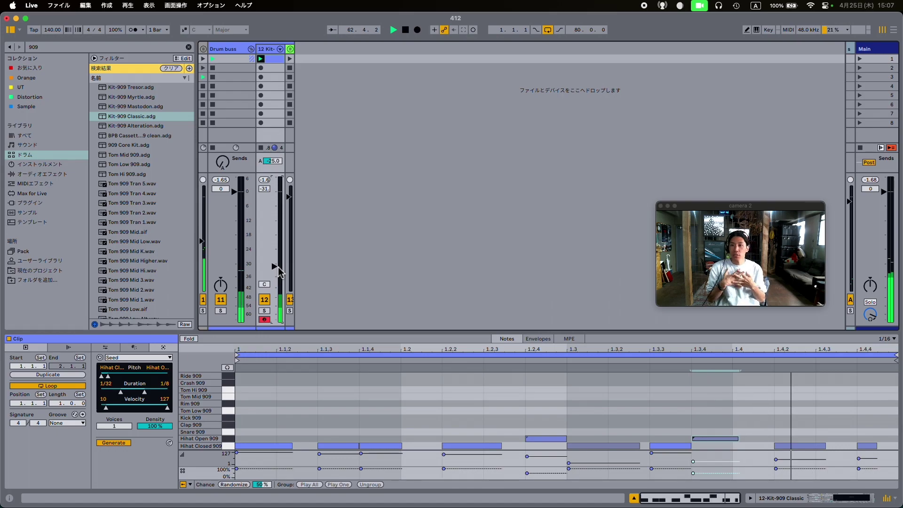
pyautogui.moveTo(280, 272); pyautogui.dragTo(281, 276)
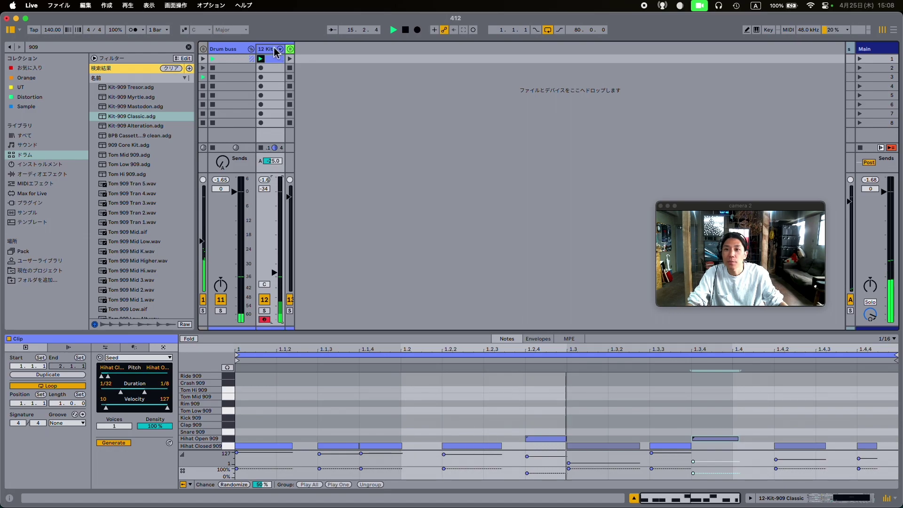
# Step: Duplicate the Kit-909 Classic hi-hat track and delete all notes from the copied clip
pyautogui.press('super+shift+t')
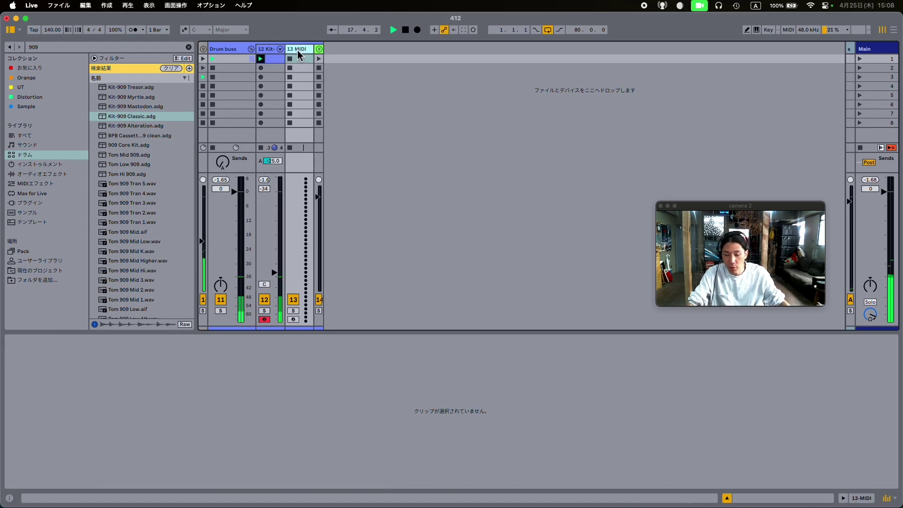
pyautogui.press('super+z')
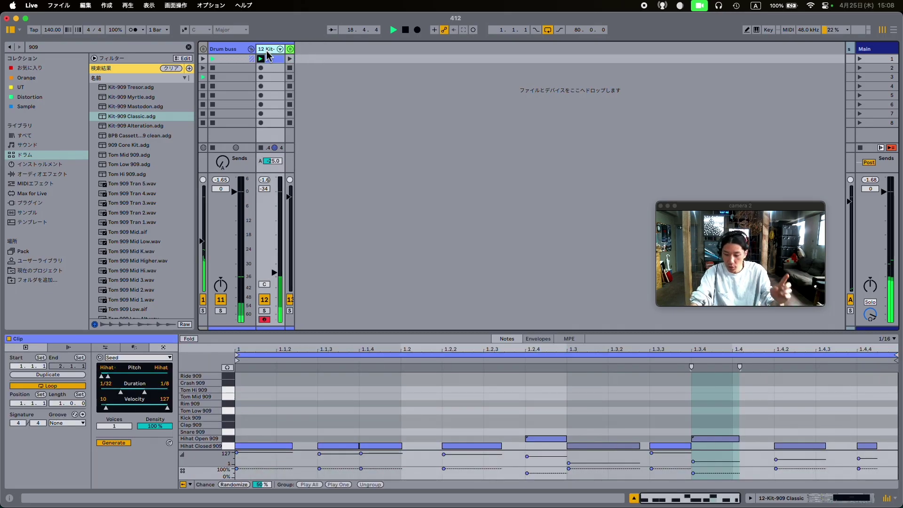
pyautogui.press('super+d')
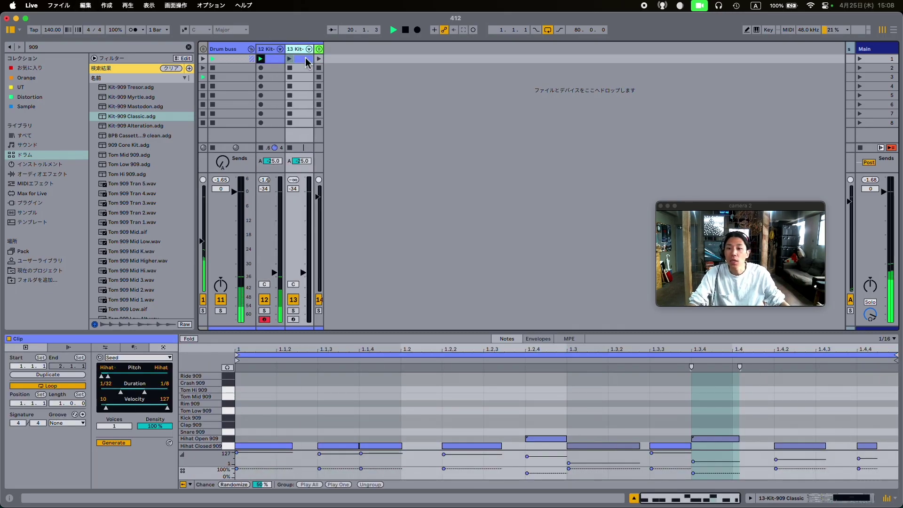
pyautogui.click(262, 433)
pyautogui.press('super+a')
pyautogui.press('BackSpace')
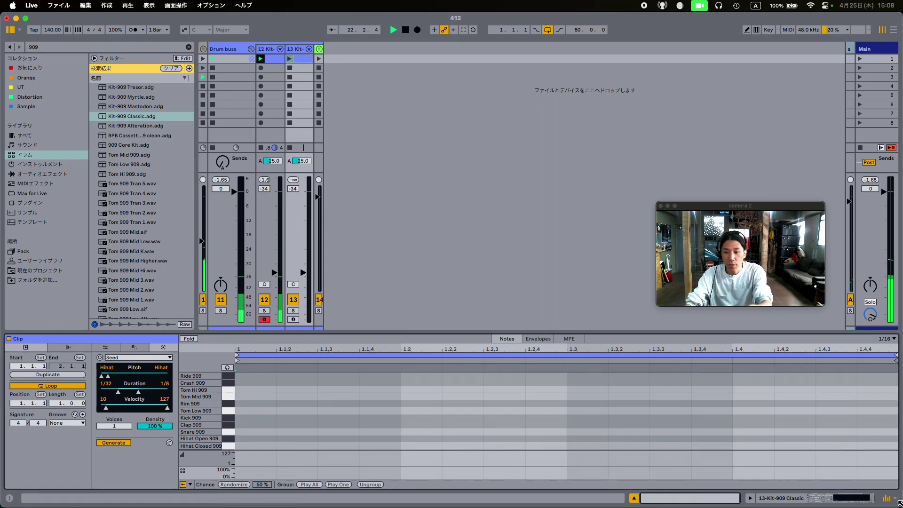
# Step: In the copied drum rack, swap Tom Hi 909 with Hihat Closed 909, Tom Mid 909 with Hihat Open 909, and Tom Low 909 with Snare 909
pyautogui.hotkey('shift', 'Tab')
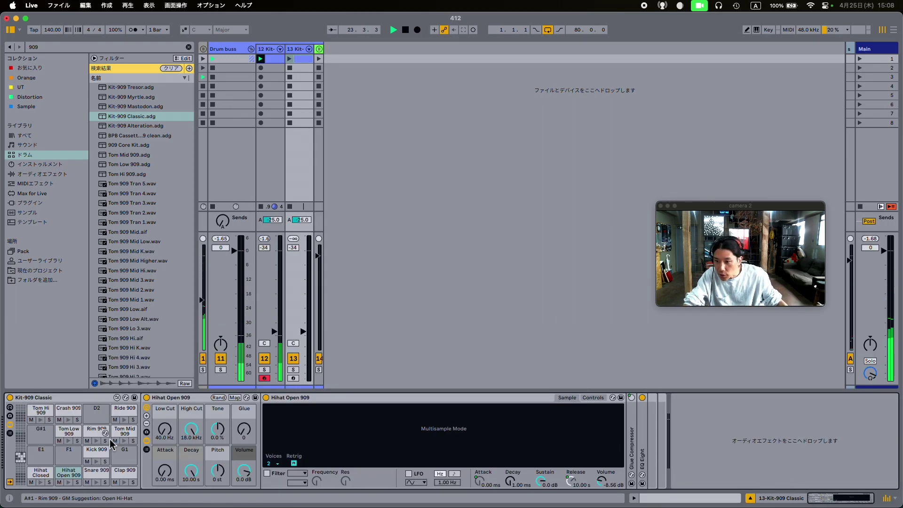
pyautogui.click(40, 412)
pyautogui.moveTo(47, 470); pyautogui.dragTo(41, 411)
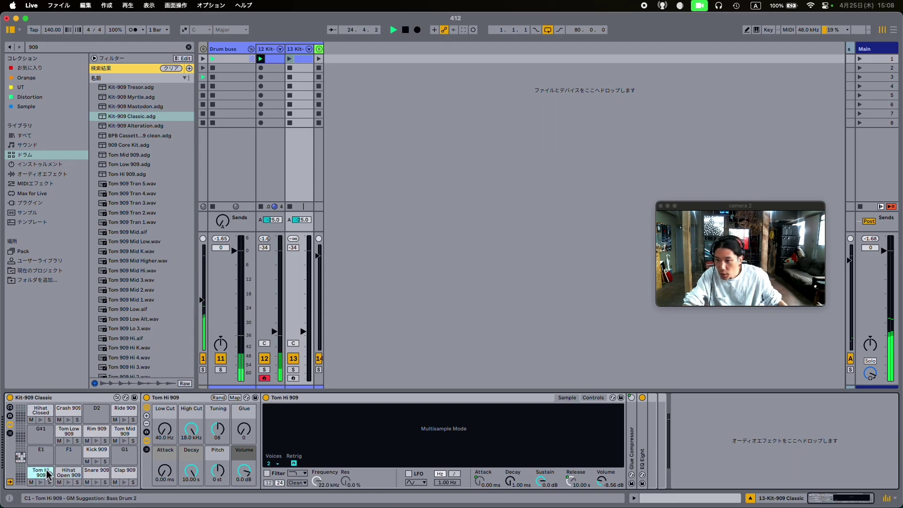
pyautogui.moveTo(124, 431); pyautogui.dragTo(92, 481)
pyautogui.click(68, 431)
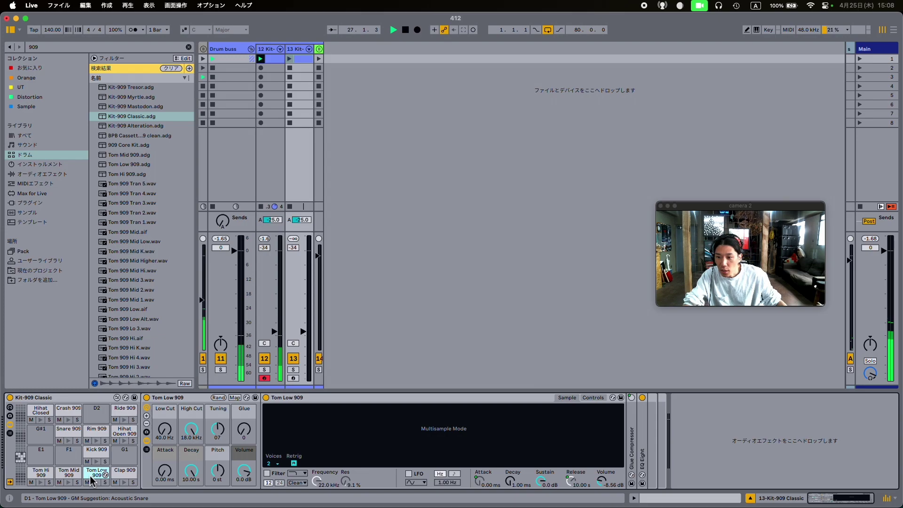
pyautogui.hotkey('shift', 'Tab')
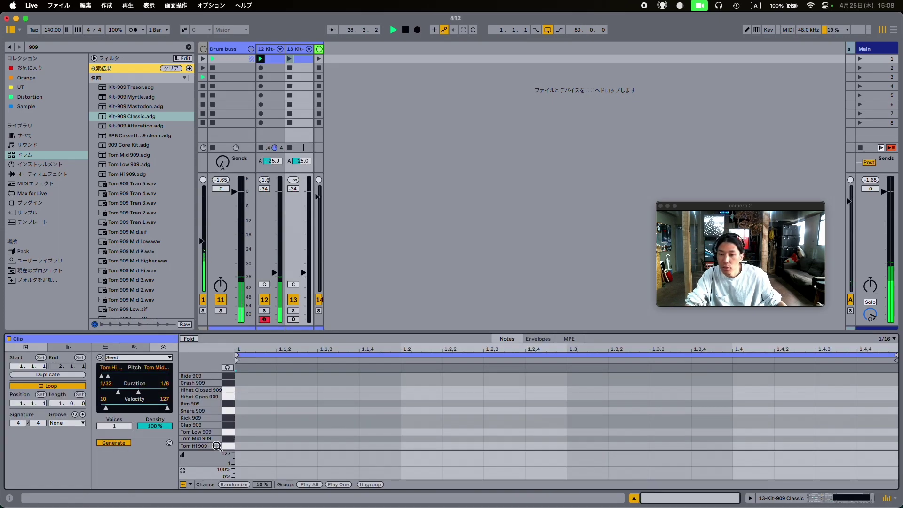
# Step: Widen the Seed pitch range to Tom Hi 909–Tom Low 909 to generate a three-tom pattern in the empty clip
pyautogui.hotkey('shift', 'Tab')
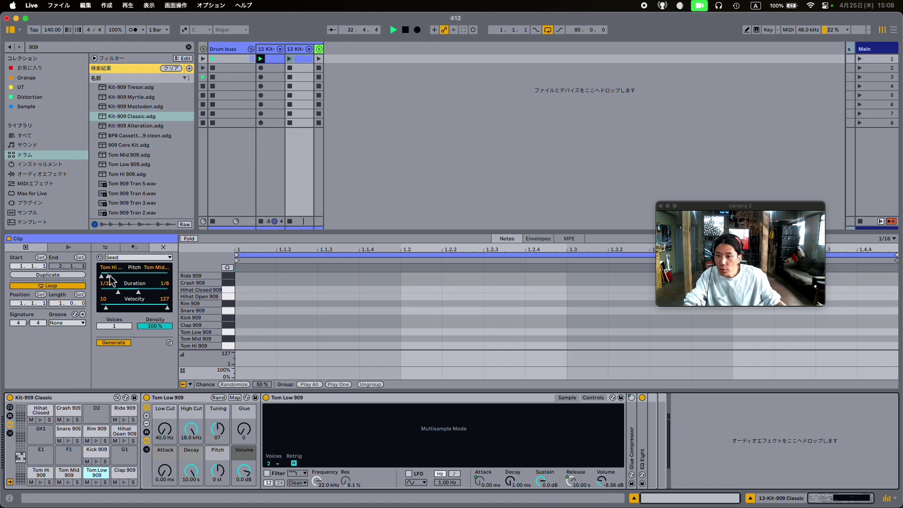
pyautogui.moveTo(155, 267); pyautogui.dragTo(155, 261)
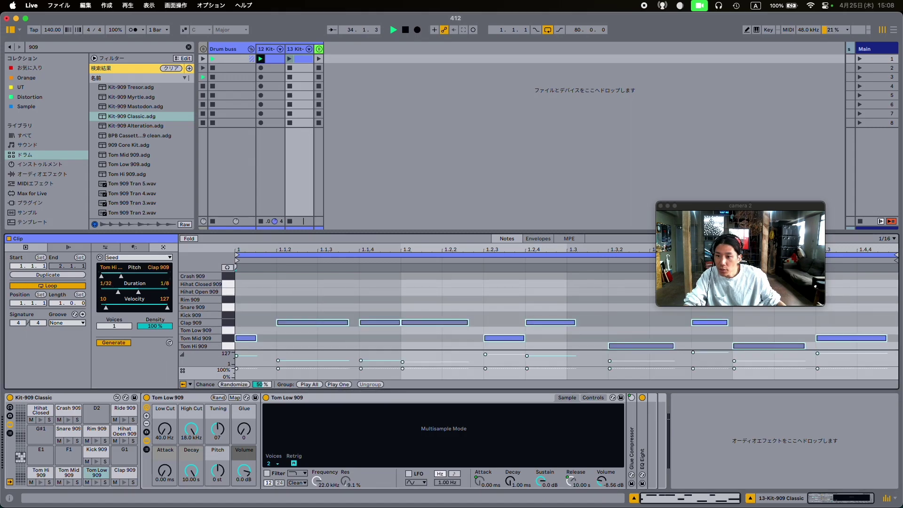
pyautogui.moveTo(232, 331); pyautogui.dragTo(233, 342)
pyautogui.press('super+a')
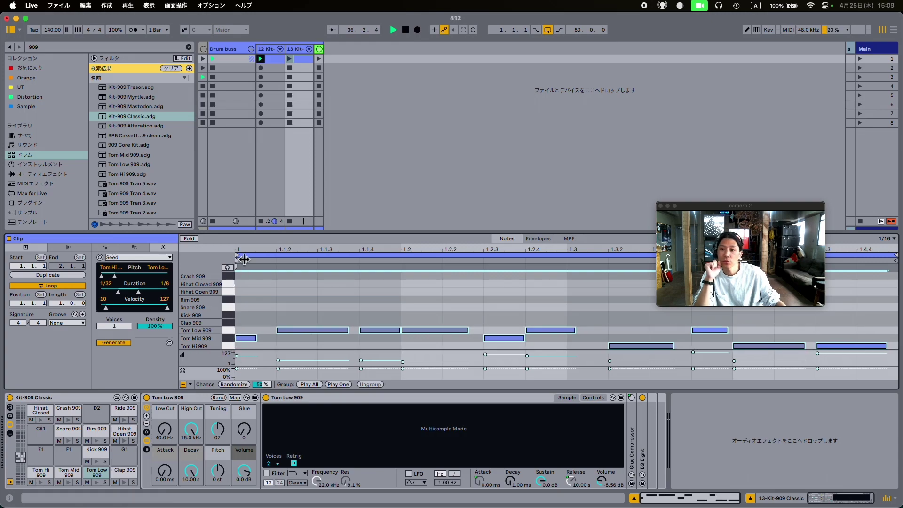
# Step: Play the tom clip with the hi-hat track muted and regenerate its Seed pattern repeatedly
pyautogui.click(749, 498)
pyautogui.click(265, 300)
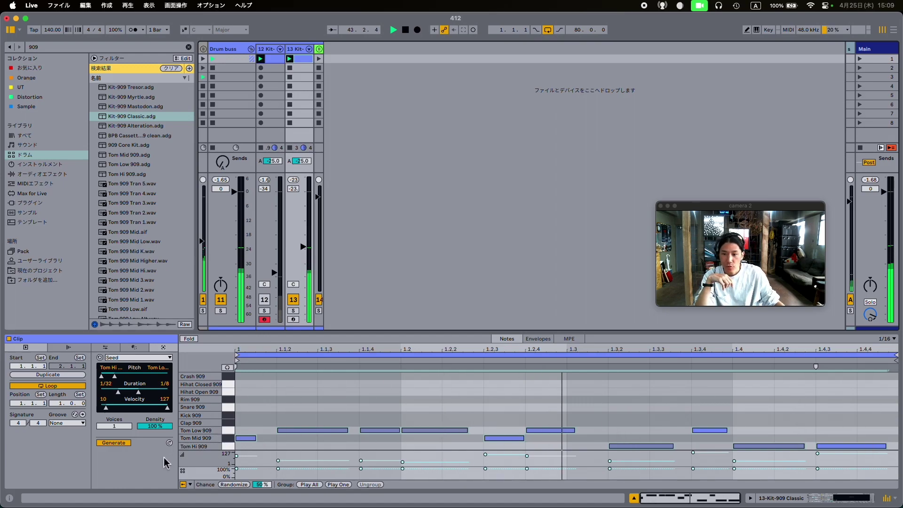
pyautogui.click(169, 443)
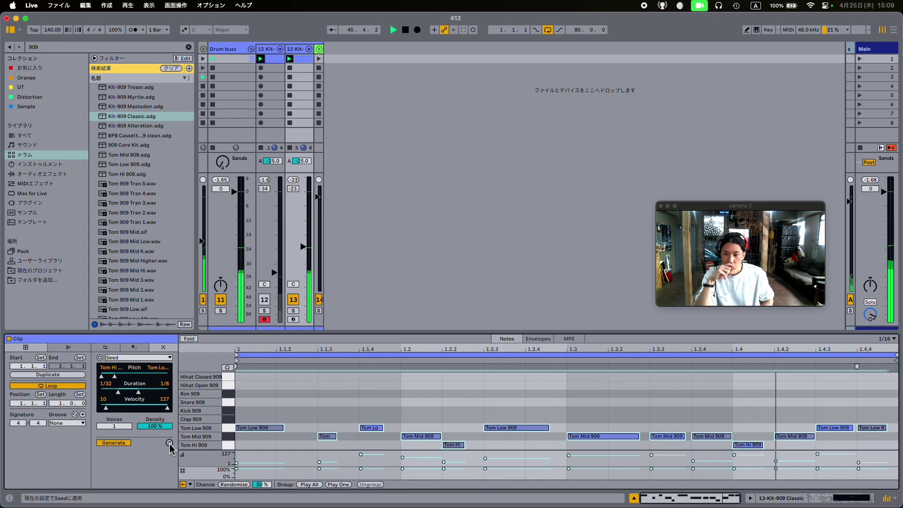
pyautogui.click(170, 443)
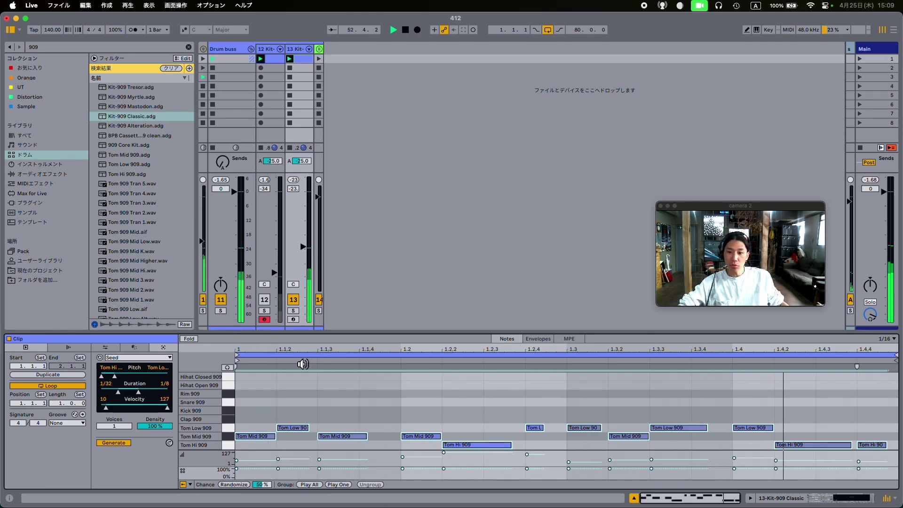
# Step: Nudge the Tom Low 909 notes at 1.1.2 and 1.2.4 slightly later, off the grid
pyautogui.click(353, 389)
pyautogui.moveTo(290, 429); pyautogui.dragTo(294, 430)
pyautogui.moveTo(536, 428); pyautogui.dragTo(541, 431)
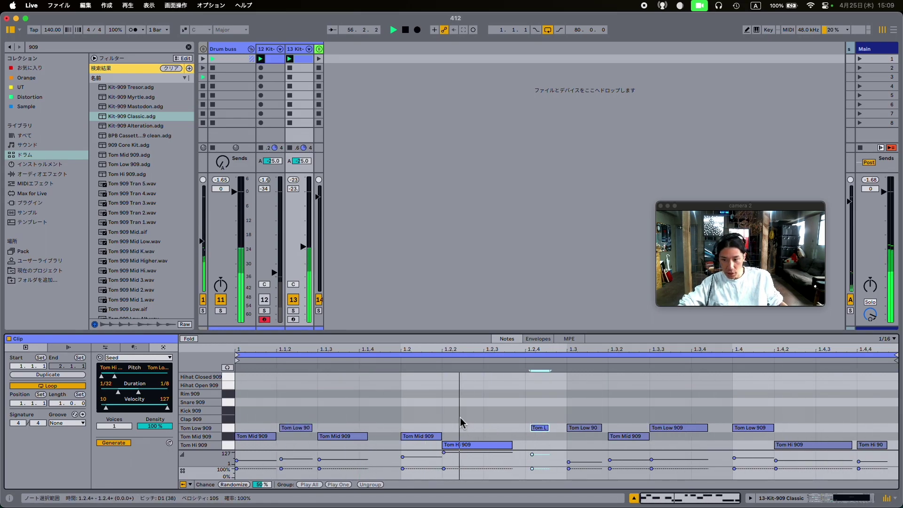
# Step: Select all the tom notes and apply the Humanize transformation at 10%
pyautogui.press('super+a')
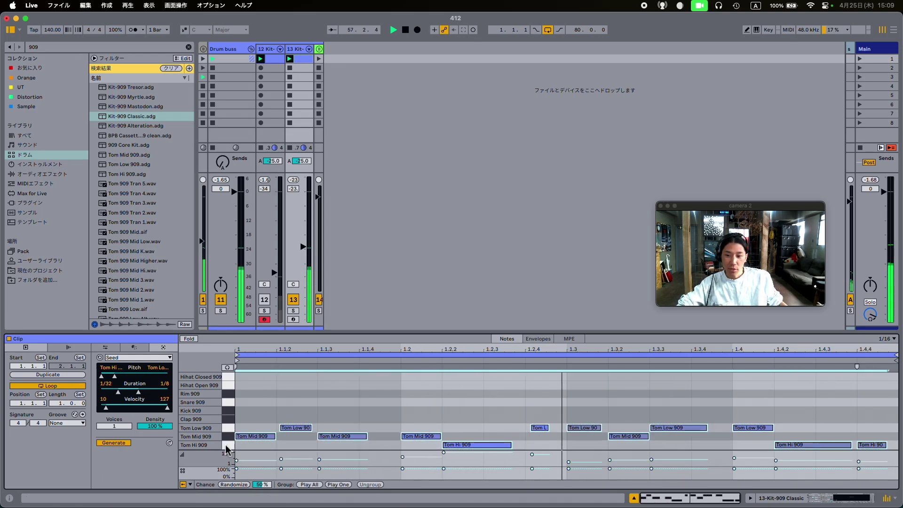
pyautogui.click(106, 347)
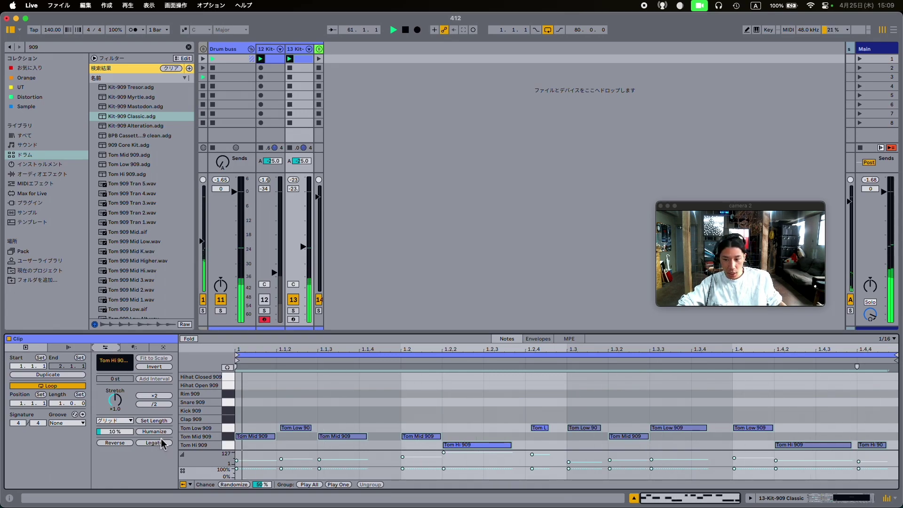
pyautogui.click(161, 431)
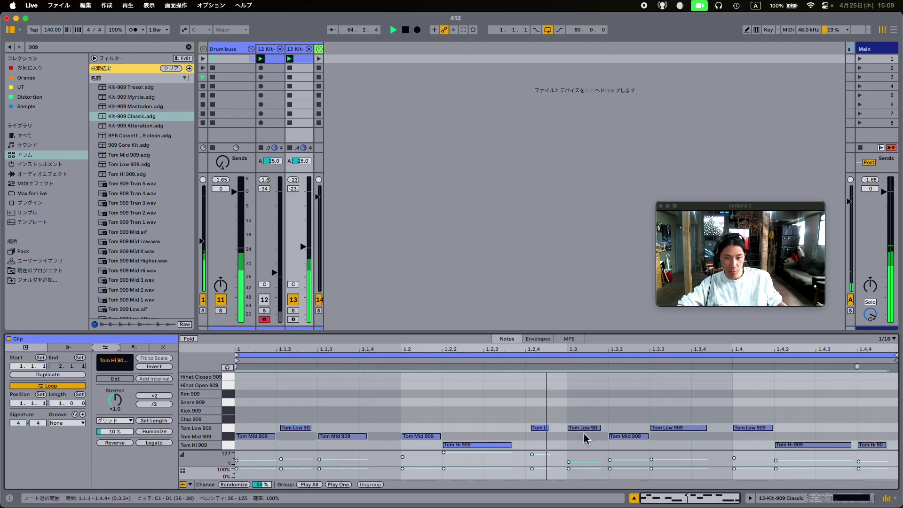
# Step: Reapply the 10% Humanize to the selected tom notes several times, checking the timing shifts around beat 1.3
pyautogui.click(575, 401)
pyautogui.moveTo(580, 349); pyautogui.dragTo(531, 385)
pyautogui.click(500, 429)
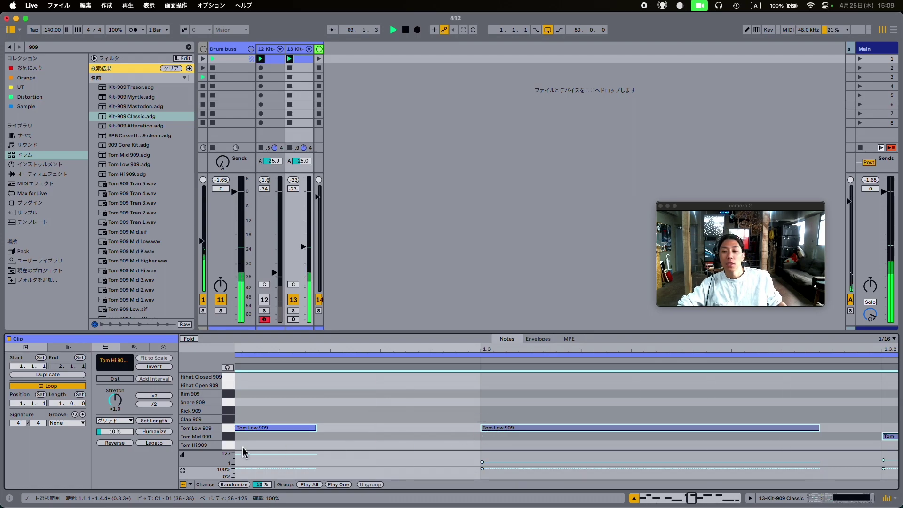
pyautogui.click(140, 432)
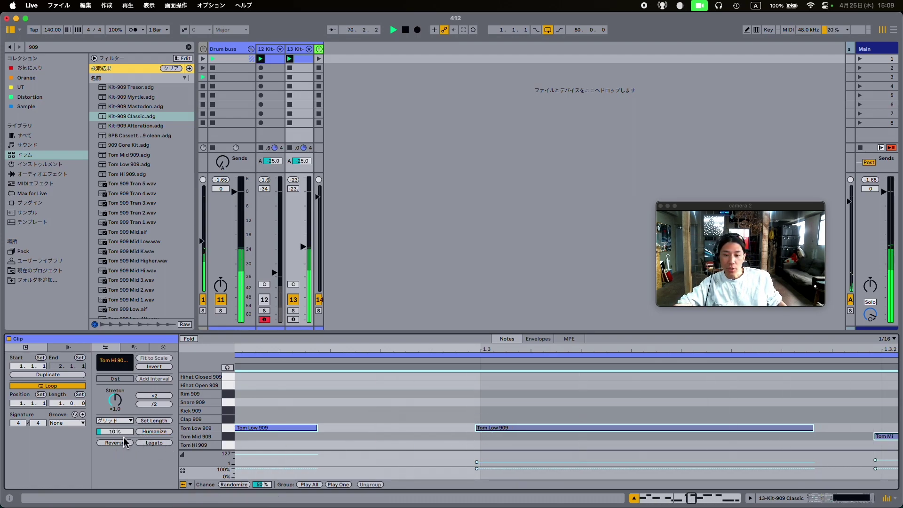
pyautogui.click(157, 433)
pyautogui.click(157, 436)
pyautogui.click(157, 435)
pyautogui.click(157, 436)
pyautogui.click(156, 435)
pyautogui.click(157, 435)
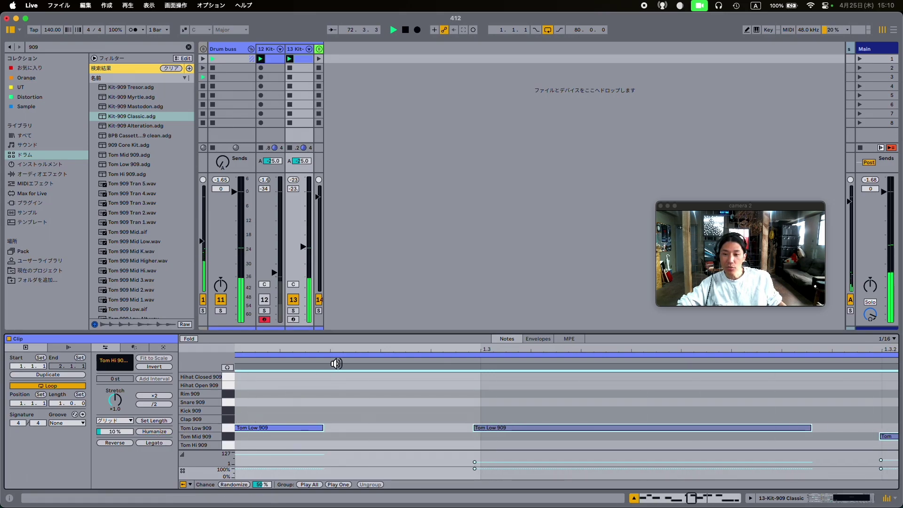
pyautogui.moveTo(346, 353); pyautogui.dragTo(346, 327)
pyautogui.doubleClick(552, 353)
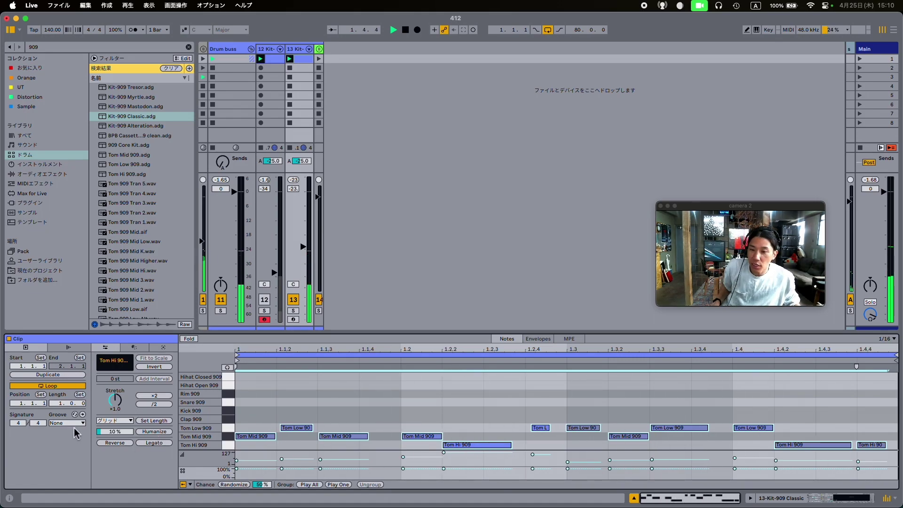
# Step: Unmute the hi-hat track and balance the volumes at about -28 dB for the hi-hats and -37 dB for the toms
pyautogui.click(264, 300)
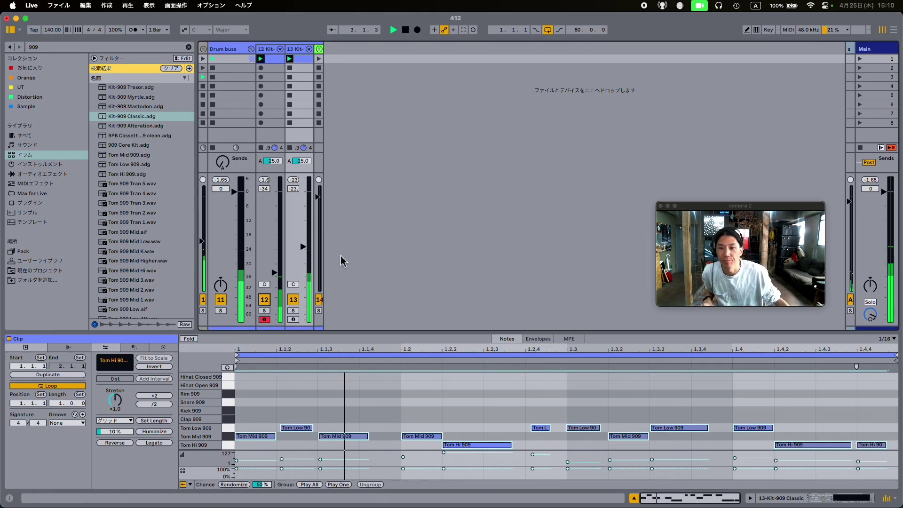
pyautogui.moveTo(278, 272); pyautogui.dragTo(299, 263)
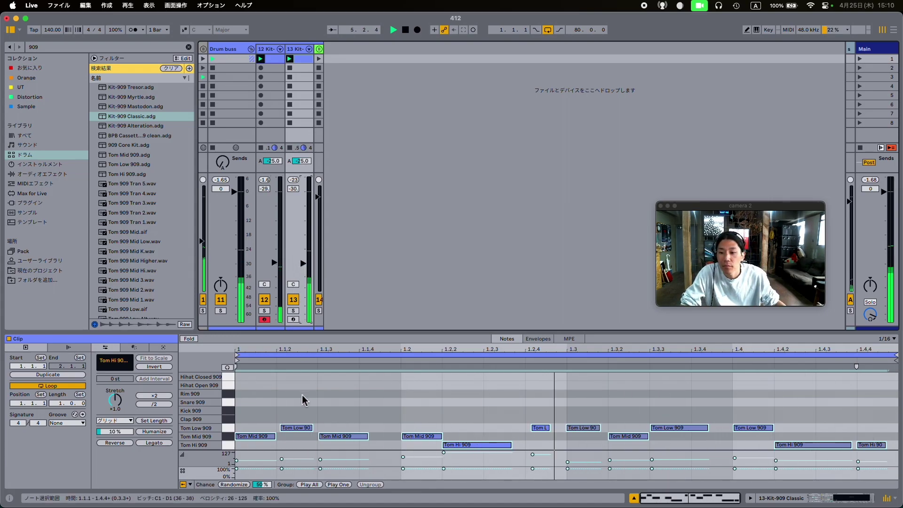
pyautogui.moveTo(278, 264); pyautogui.dragTo(305, 280)
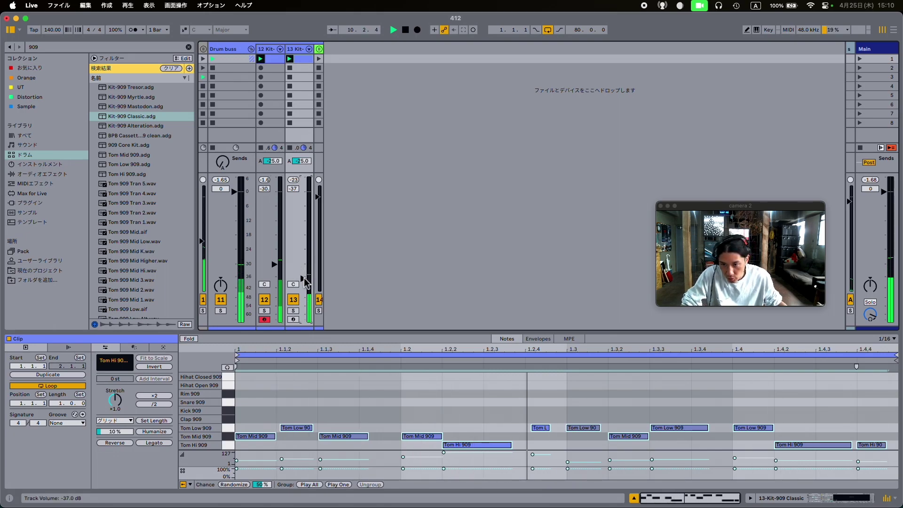
# Step: Select the Drum buss track to show its Roar device, and solo the track
pyautogui.click(230, 52)
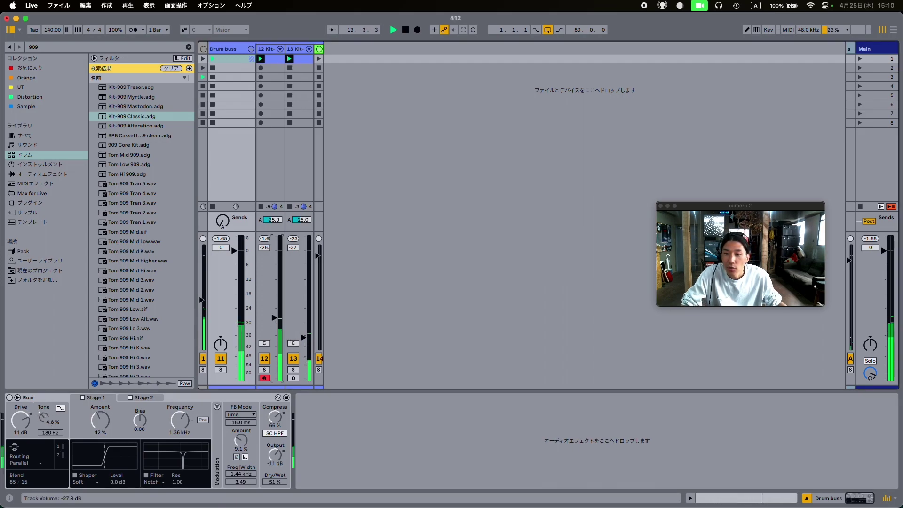
pyautogui.click(221, 370)
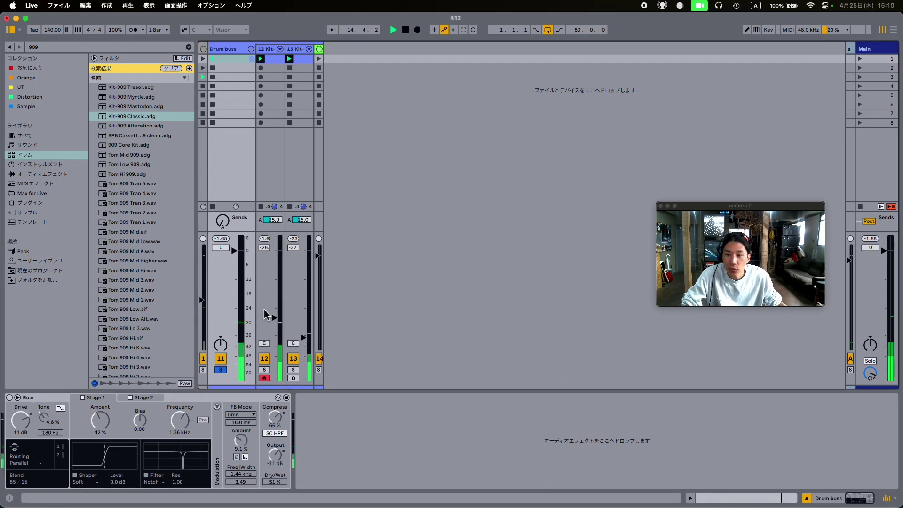
# Step: Raise the hi-hat track to about -25 dB and the tom track to about -30 dB
pyautogui.moveTo(273, 318); pyautogui.dragTo(273, 308)
pyautogui.moveTo(303, 337); pyautogui.dragTo(278, 310)
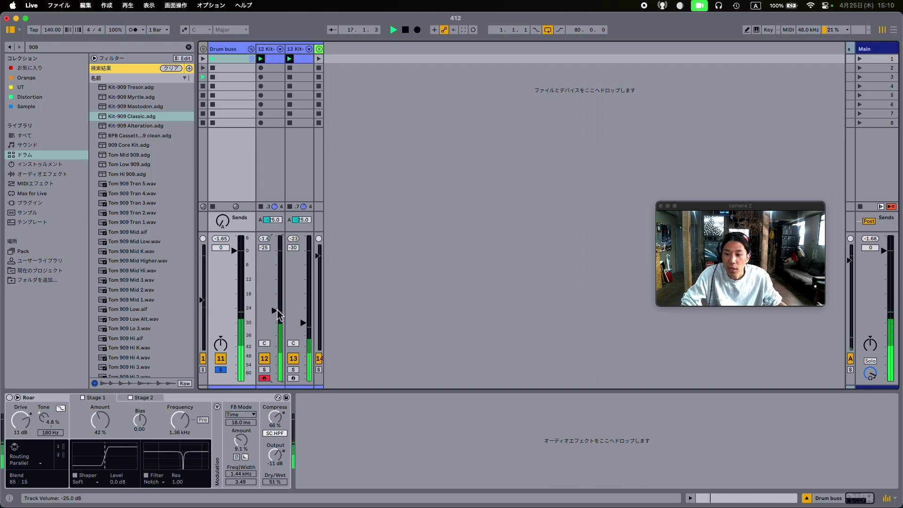
# Step: Switch the Drum buss Roar device on and back off to compare the processed and dry drums
pyautogui.click(45, 398)
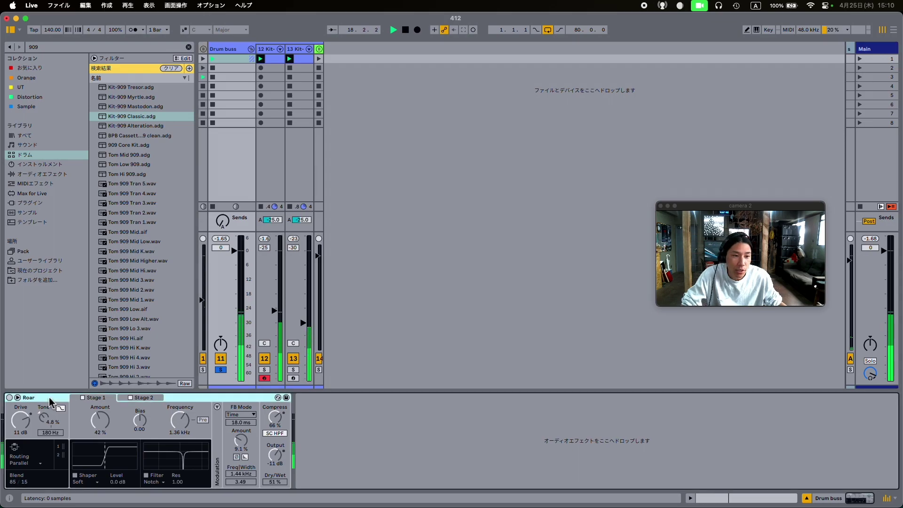
pyautogui.click(9, 399)
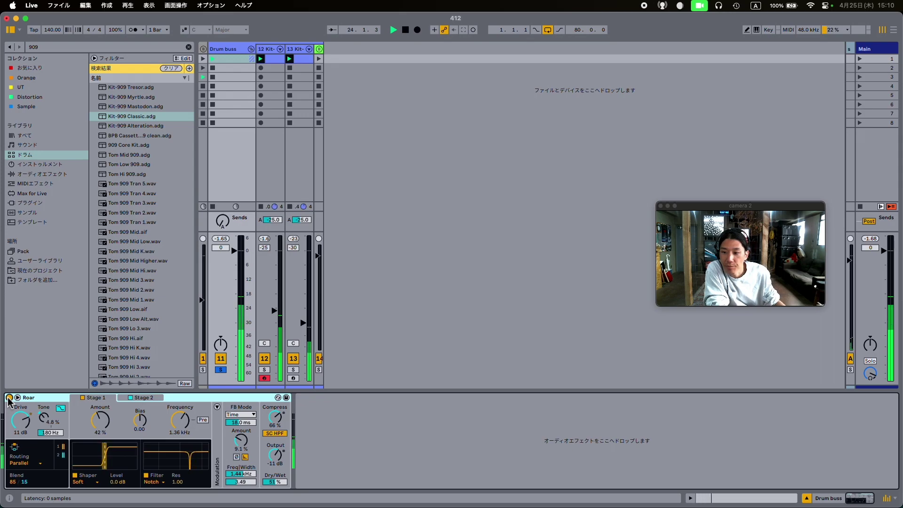
pyautogui.click(9, 398)
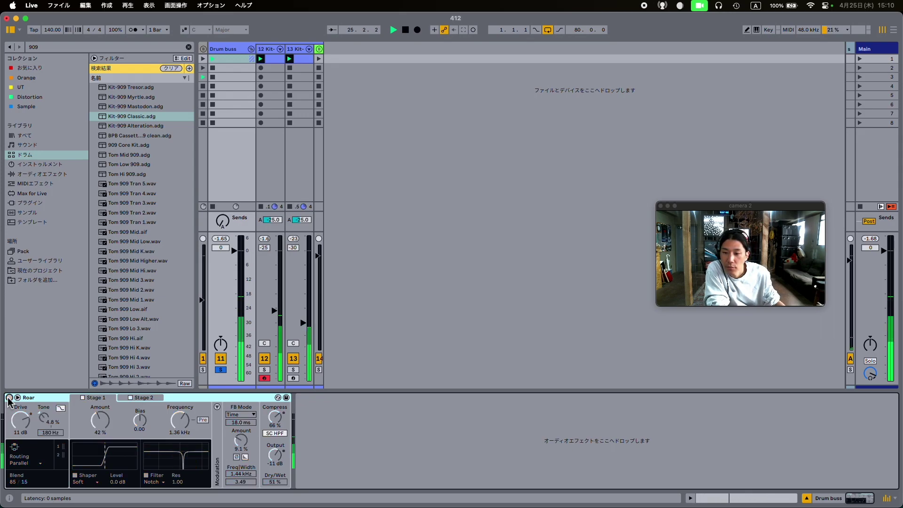
# Step: Show the mixer's In/Out section to check the hi-hat and tom tracks' output routing to the Drum buss, and hide it again
pyautogui.click(224, 361)
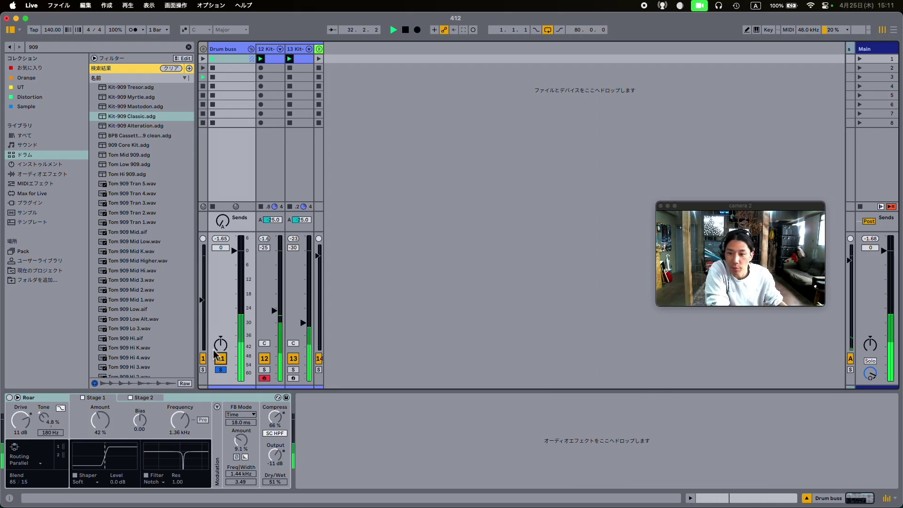
pyautogui.press('super+alt+i')
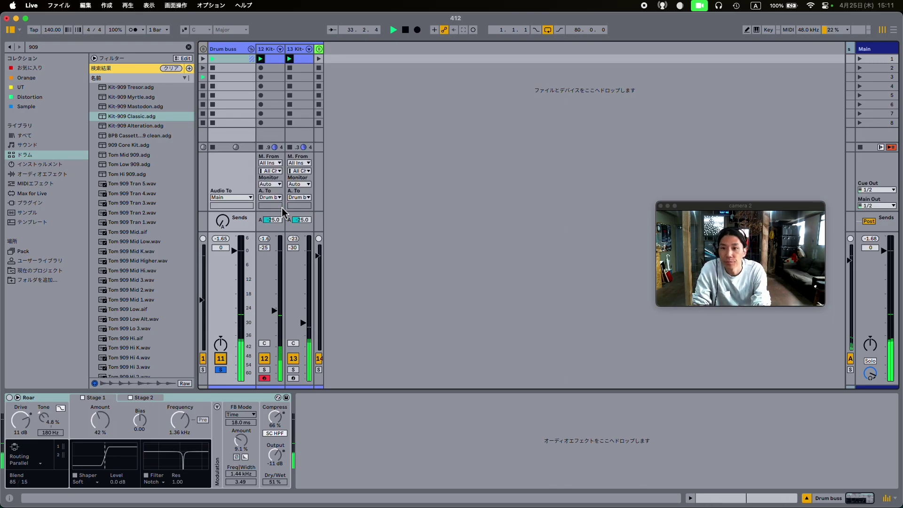
pyautogui.press('super+alt+i')
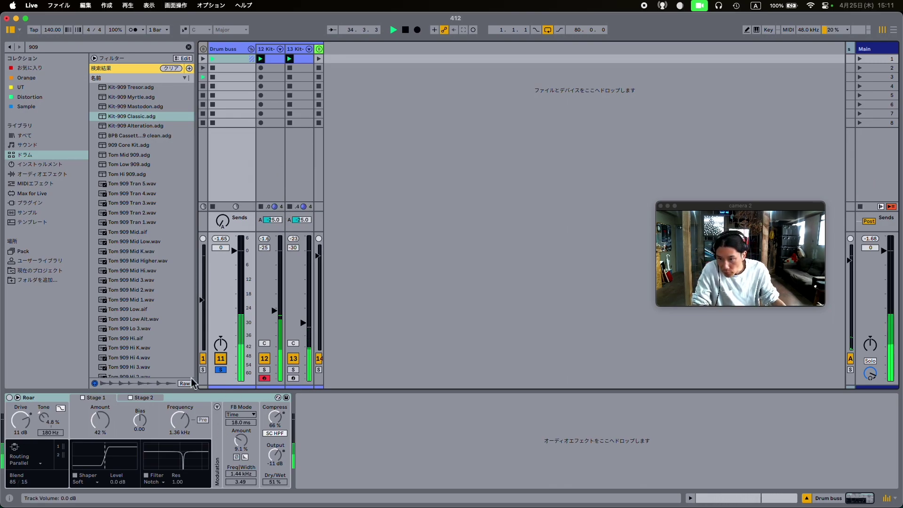
# Step: Set Roar's Dry/Wet to 100% and lower its Output to -22 dB, toggling the device to compare levels, and leave it on
pyautogui.click(10, 398)
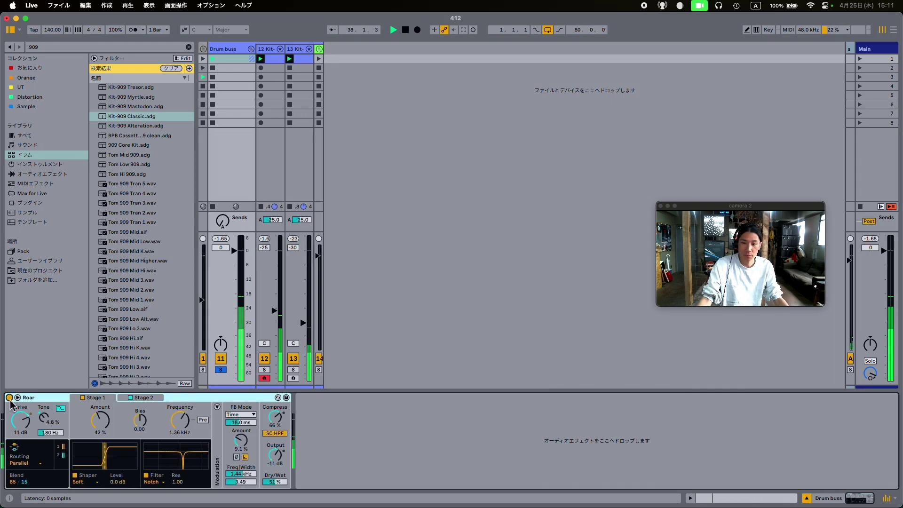
pyautogui.click(10, 398)
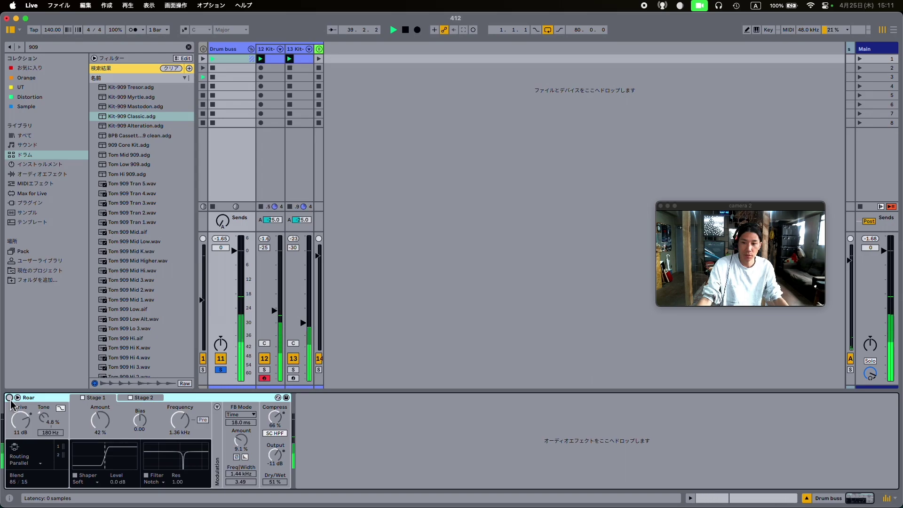
pyautogui.click(10, 398)
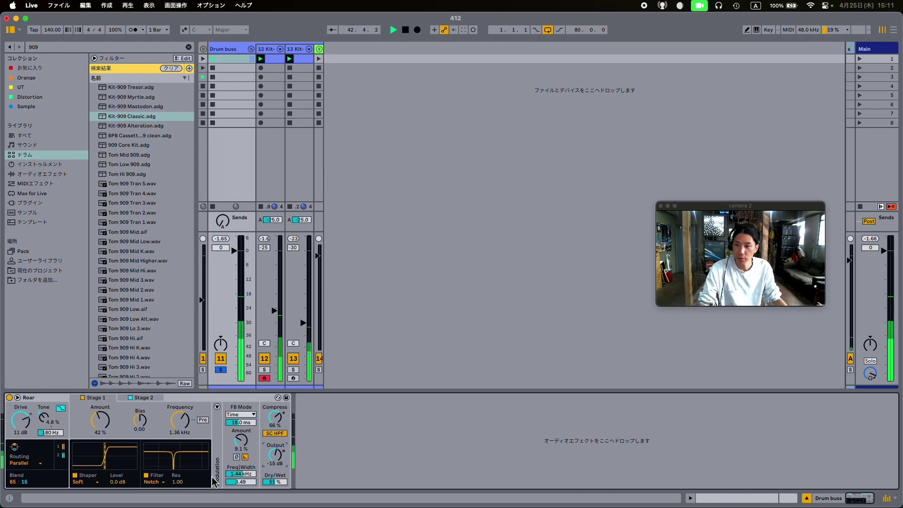
pyautogui.click(10, 398)
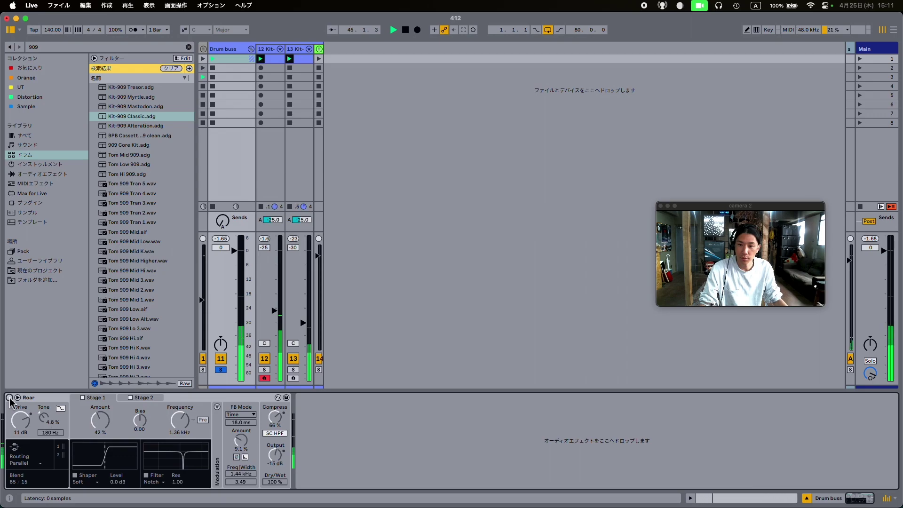
pyautogui.click(9, 397)
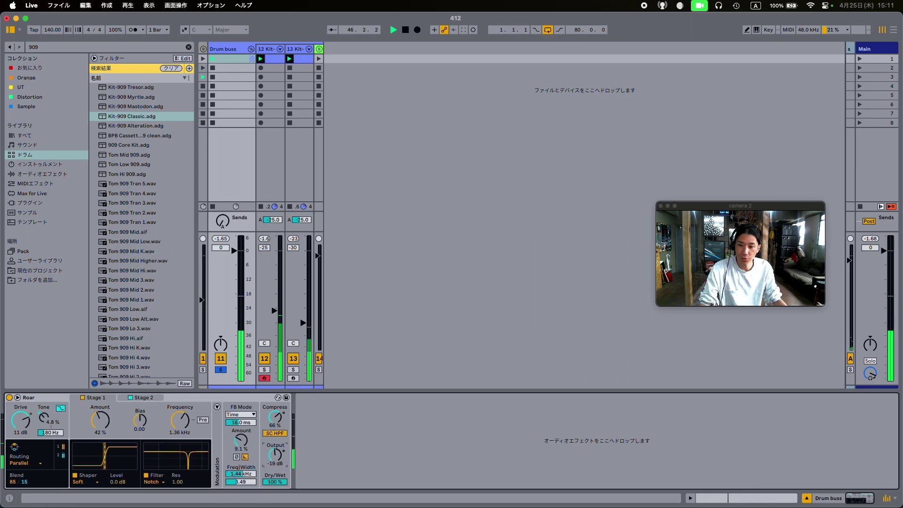
pyautogui.click(9, 398)
pyautogui.click(10, 398)
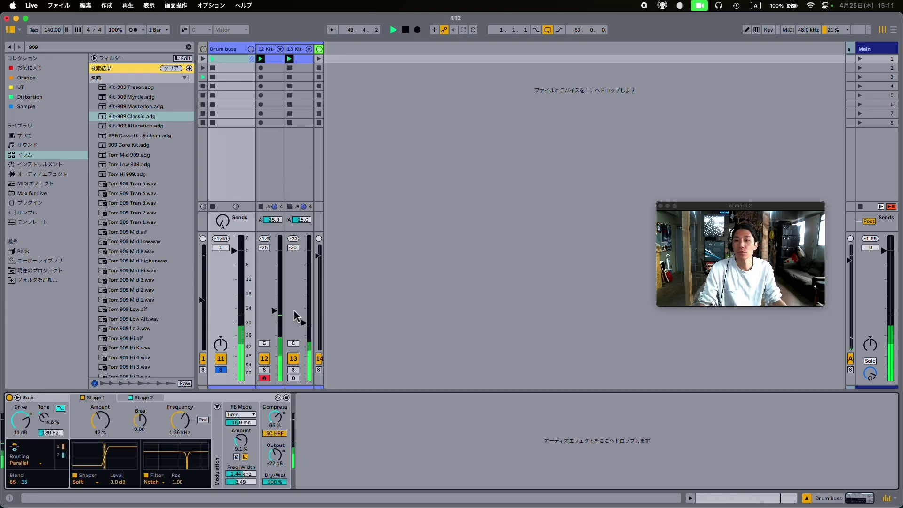
# Step: Select the hi-hat and tom tracks together and raise their volumes to about -17 dB and -22 dB
pyautogui.click(273, 49)
pyautogui.click(293, 50)
pyautogui.moveTo(304, 322); pyautogui.dragTo(303, 308)
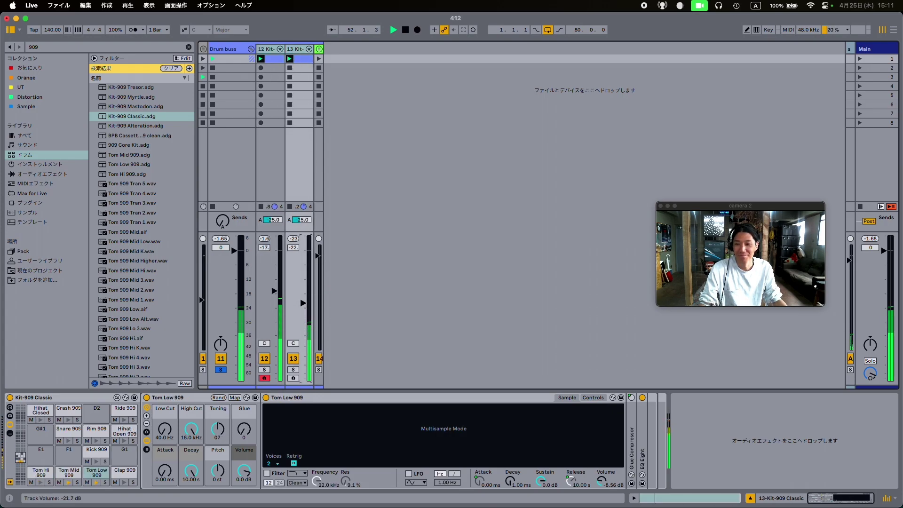
# Step: Return to the Drum buss and set Roar's Output to -20 dB, comparing the device on and off and leaving it on
pyautogui.click(227, 57)
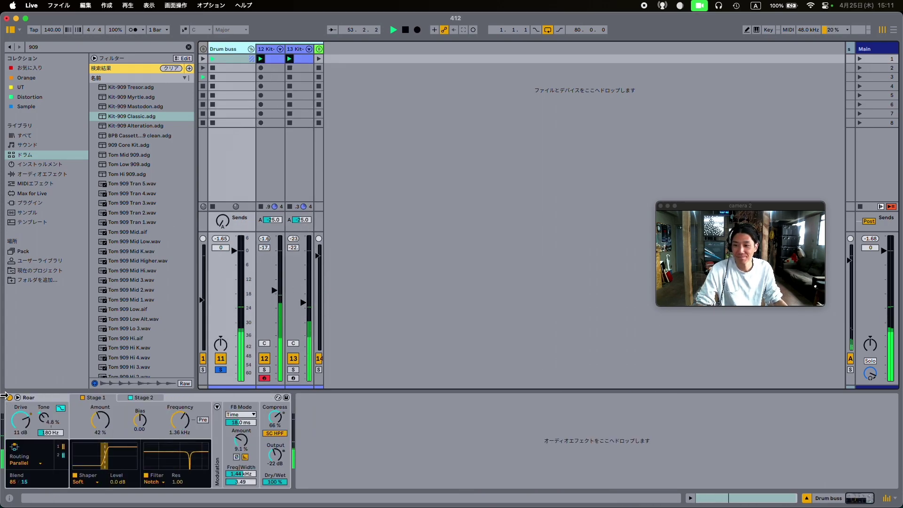
pyautogui.click(9, 398)
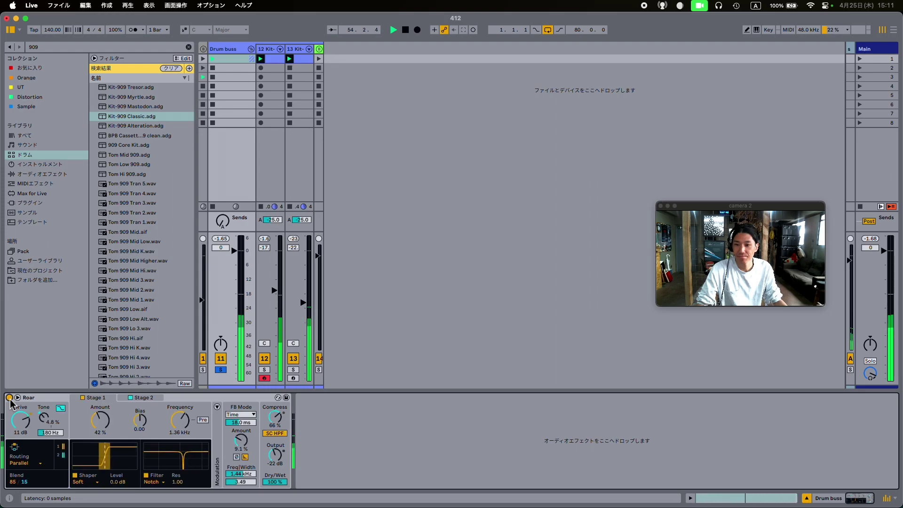
pyautogui.moveTo(267, 462); pyautogui.dragTo(267, 466)
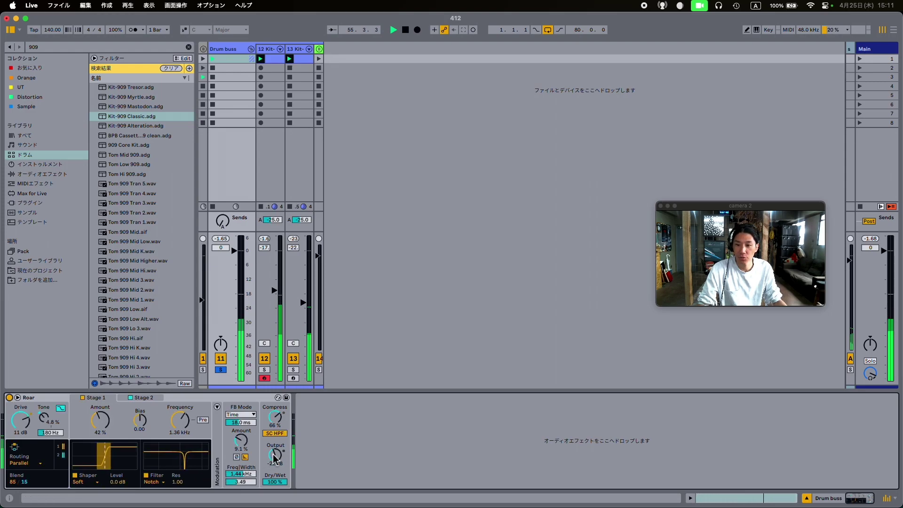
pyautogui.click(9, 398)
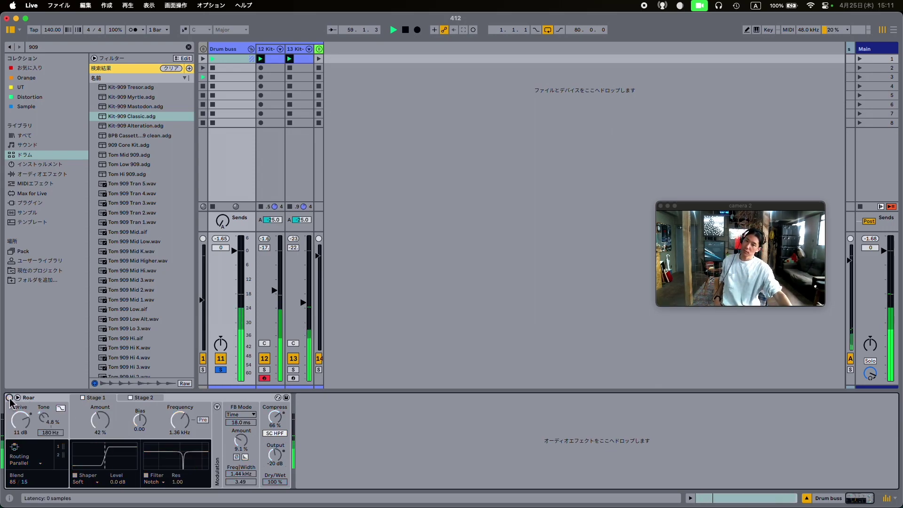
pyautogui.click(10, 398)
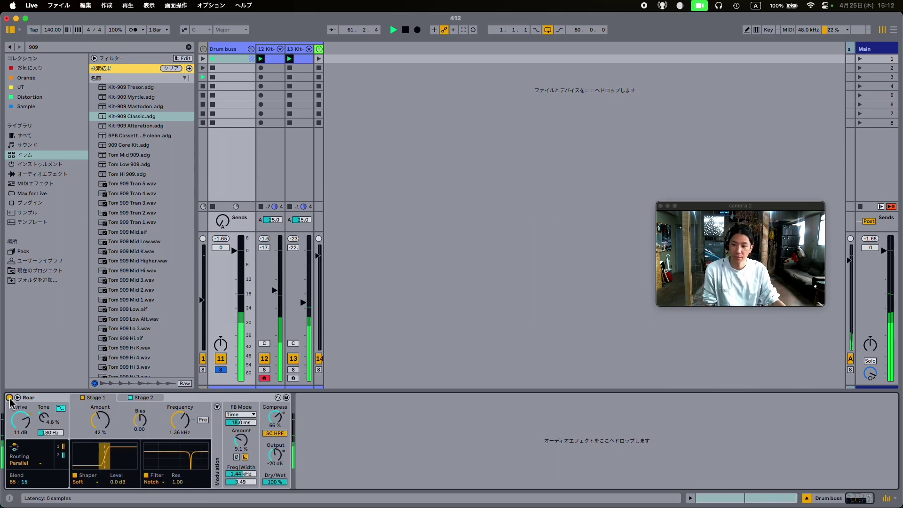
pyautogui.click(9, 398)
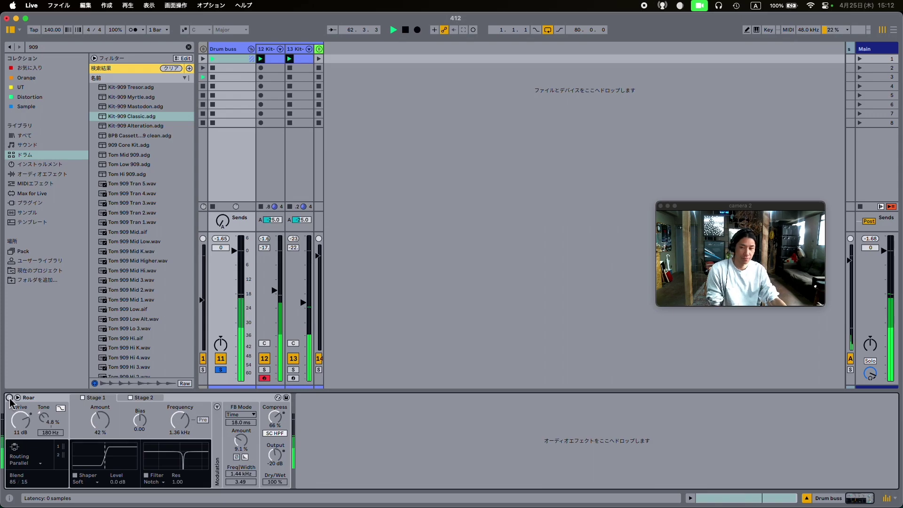
pyautogui.click(9, 398)
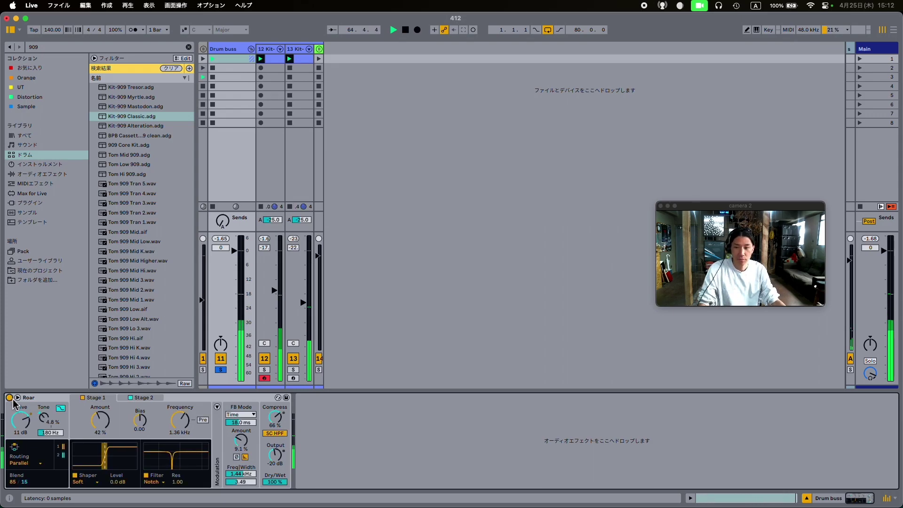
# Step: Lower the Drum buss track volume to -21.6 dB
pyautogui.moveTo(234, 251); pyautogui.dragTo(242, 297)
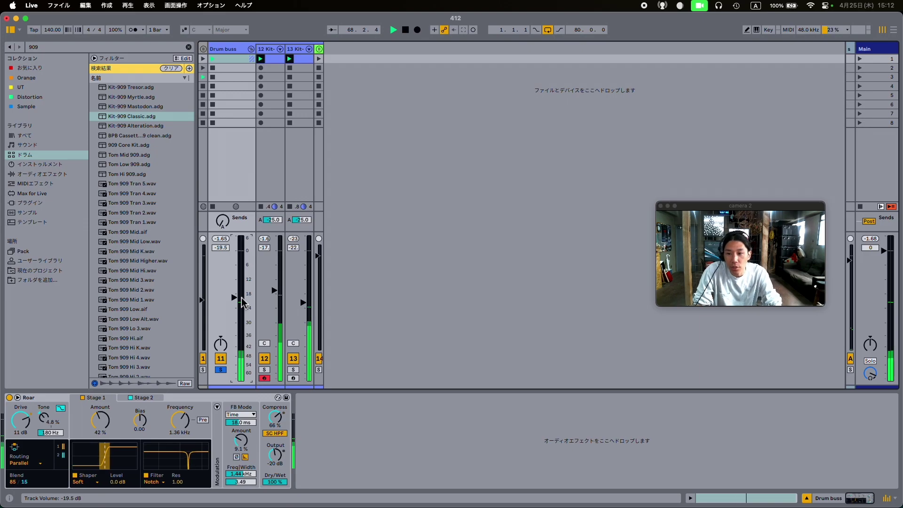
pyautogui.moveTo(235, 300); pyautogui.dragTo(241, 305)
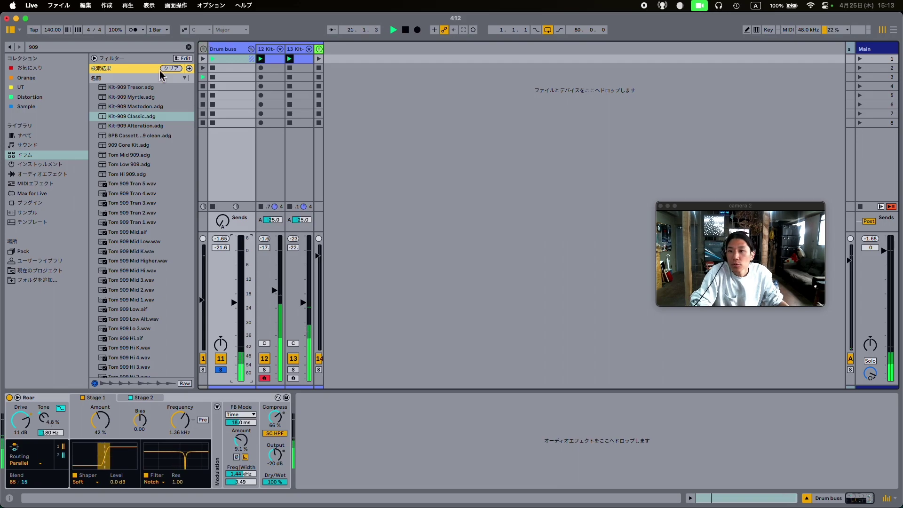
# Step: Clear the 909 browser search, filter the audio effects by Saturation, and select Roar
pyautogui.click(174, 69)
pyautogui.click(59, 165)
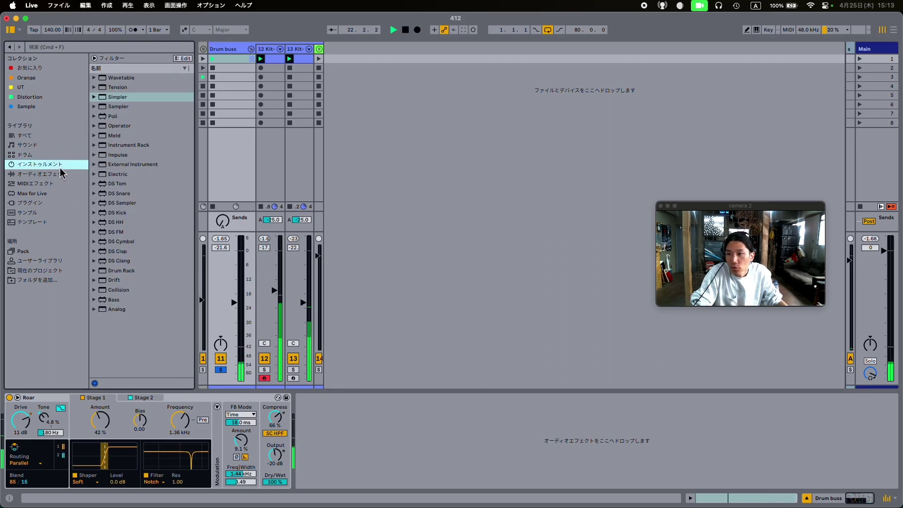
pyautogui.click(66, 174)
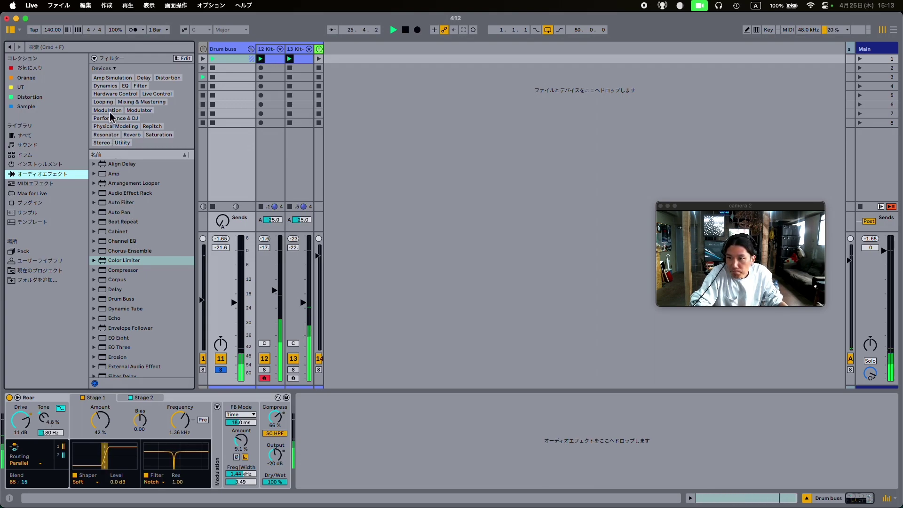
pyautogui.click(148, 103)
pyautogui.click(149, 103)
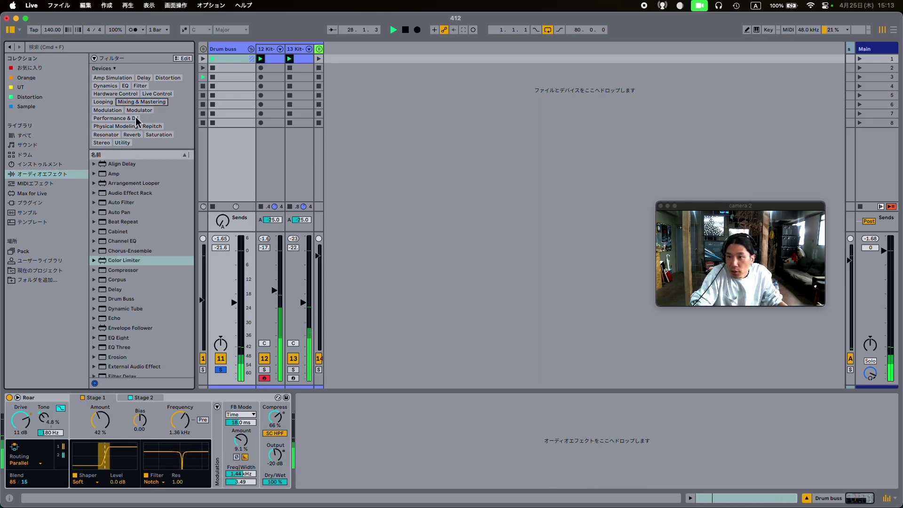
pyautogui.click(149, 135)
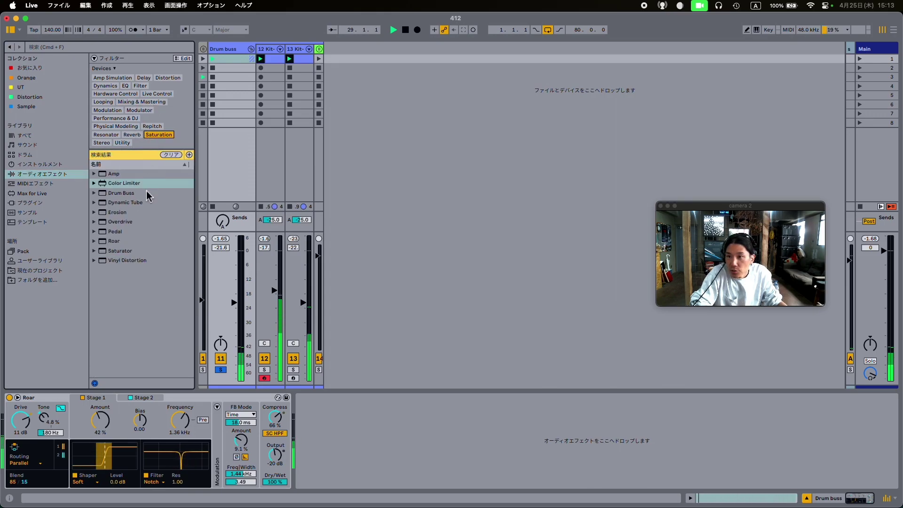
pyautogui.click(130, 241)
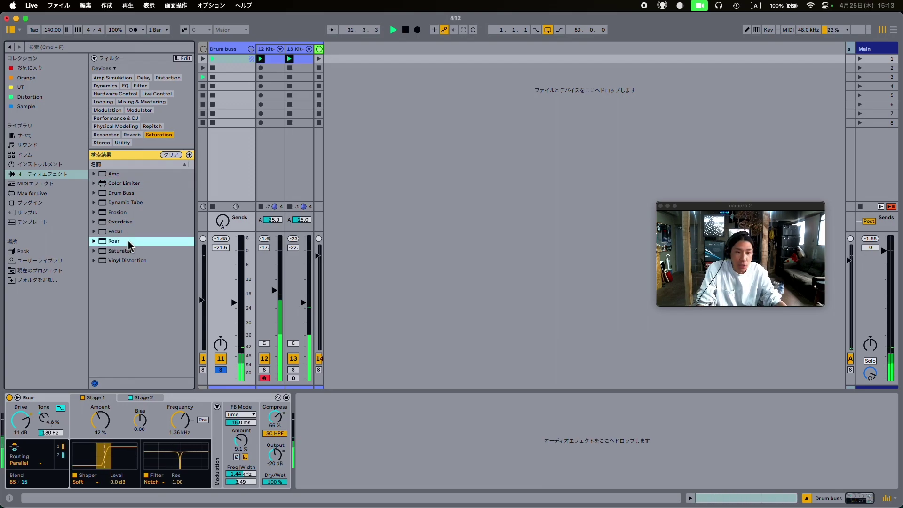
# Step: Add a default Roar after the existing one on the Drum buss to examine its initial settings, and delete it
pyautogui.moveTo(130, 244); pyautogui.dragTo(278, 409)
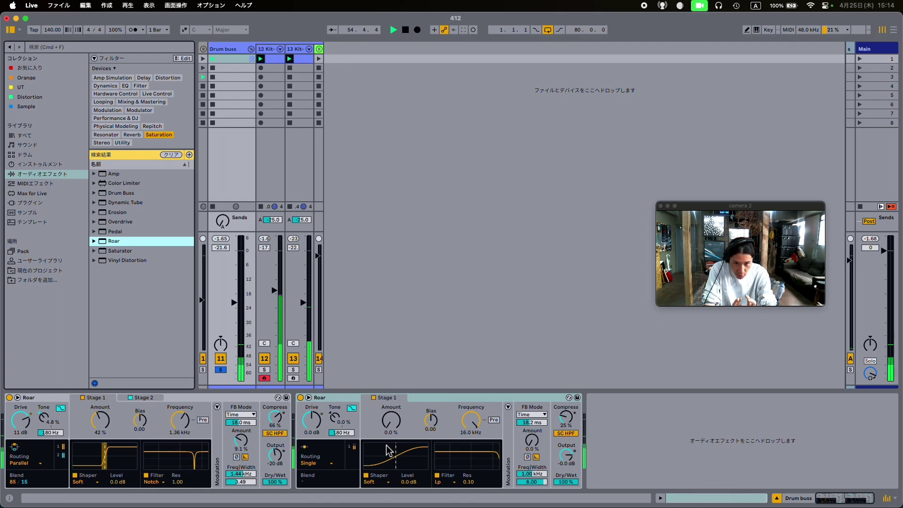
pyautogui.click(347, 405)
pyautogui.press('Delete')
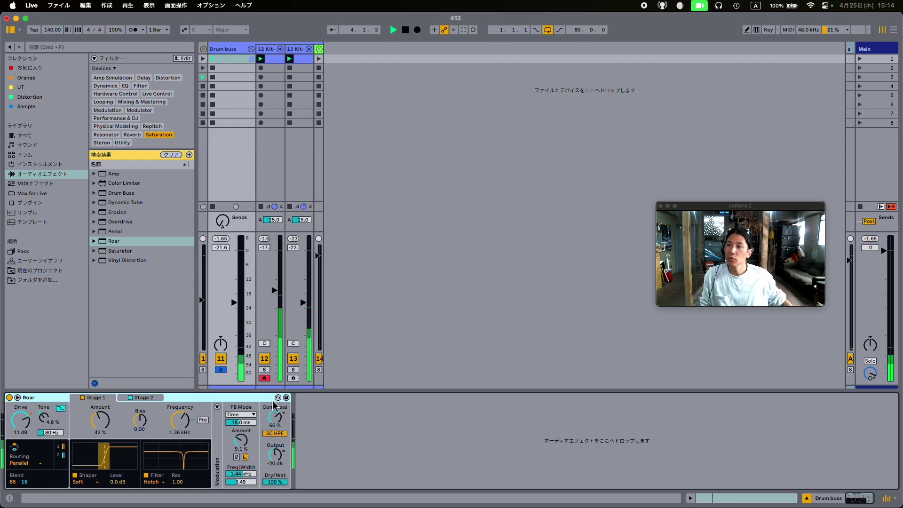
# Step: Expand Roar's presets in the browser, look through the list to the drum presets, and widen the browser to fit their names
pyautogui.click(94, 241)
pyautogui.scroll(-15, 131, 279)
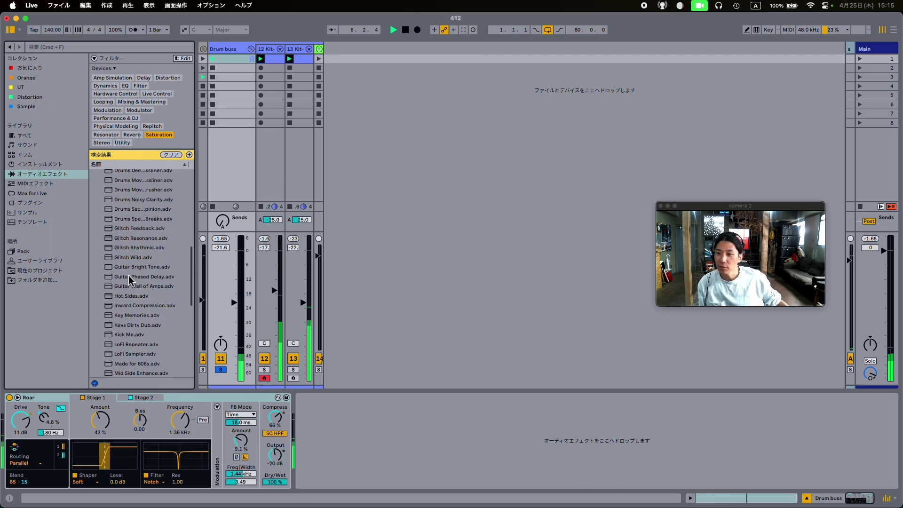
pyautogui.scroll(-5, 130, 280)
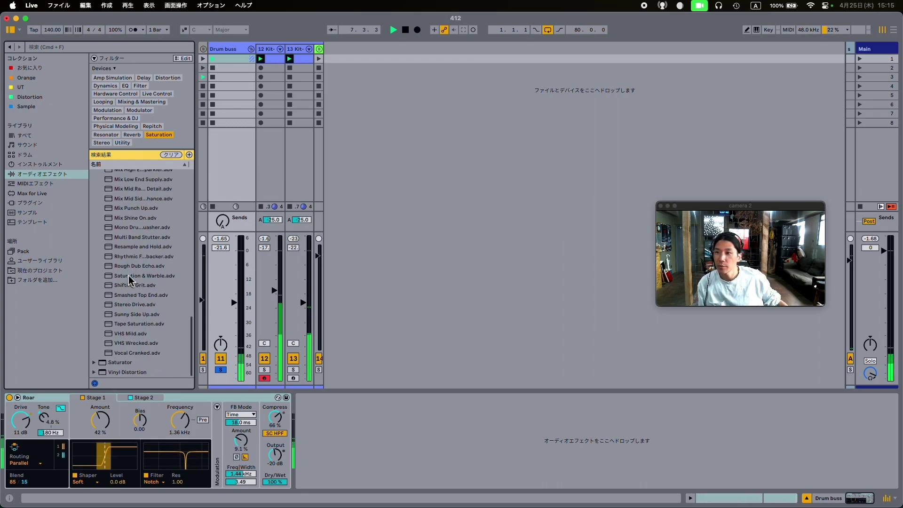
pyautogui.scroll(10, 130, 279)
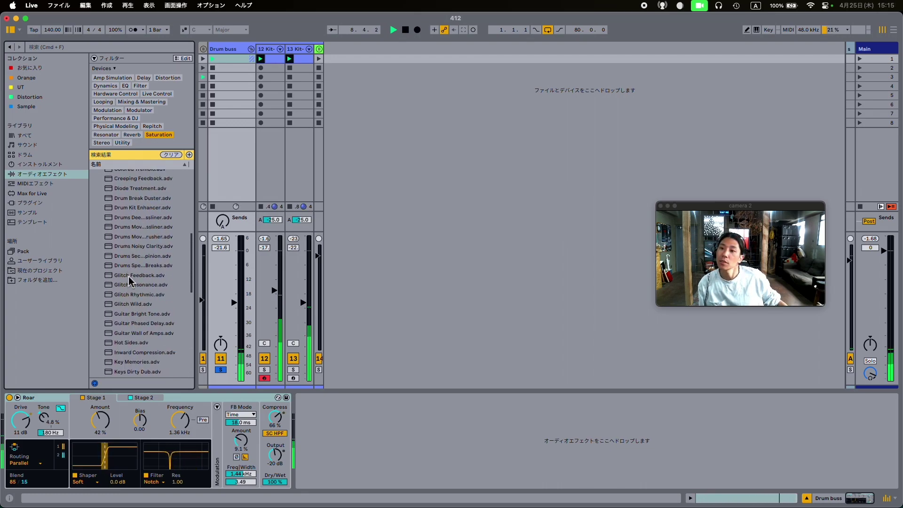
pyautogui.scroll(2, 130, 281)
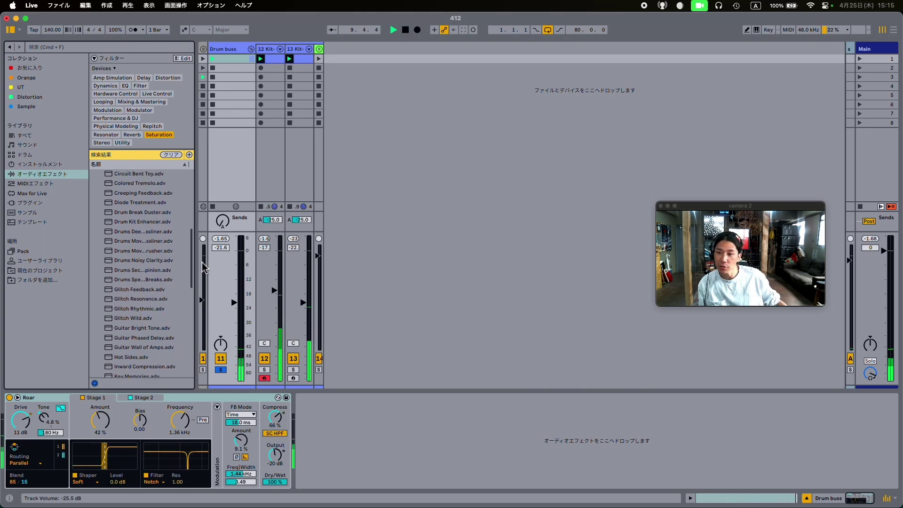
pyautogui.moveTo(197, 264); pyautogui.dragTo(244, 266)
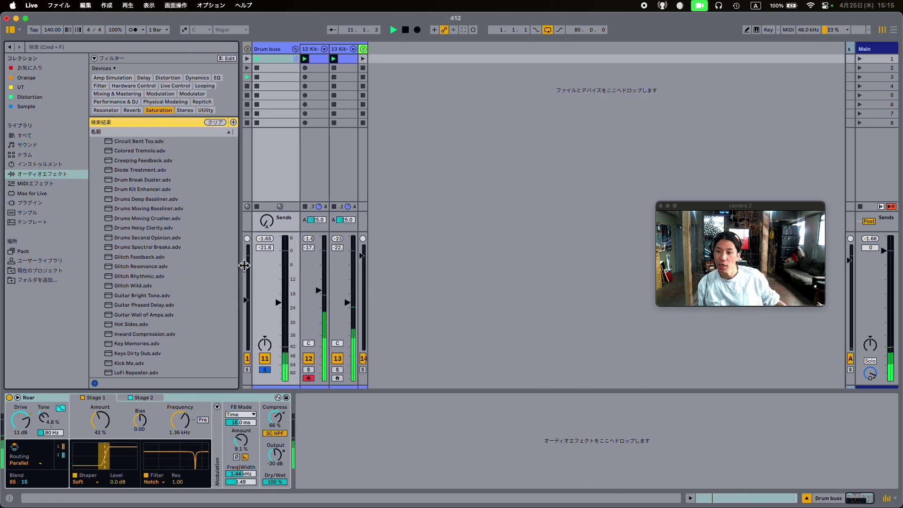
# Step: Return to the start of the Saturation results in the browser and collapse Roar's preset list
pyautogui.scroll(1, 134, 257)
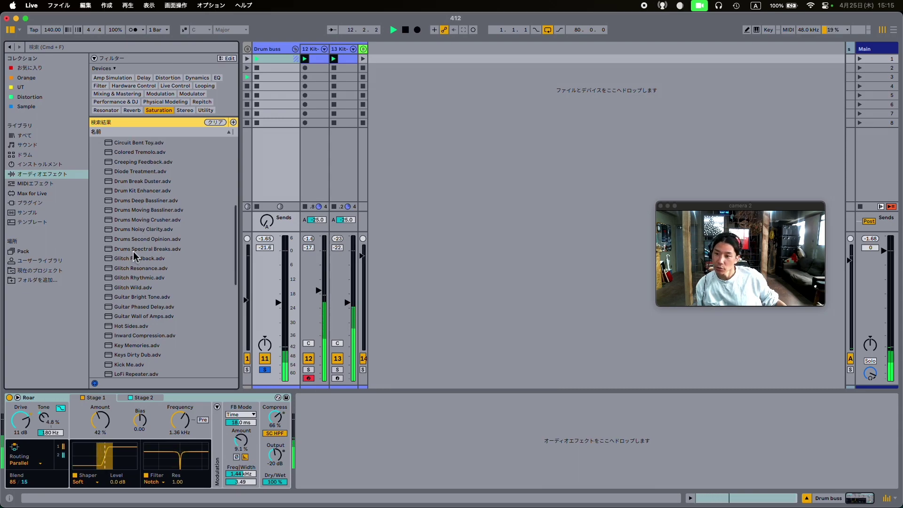
pyautogui.scroll(5, 134, 258)
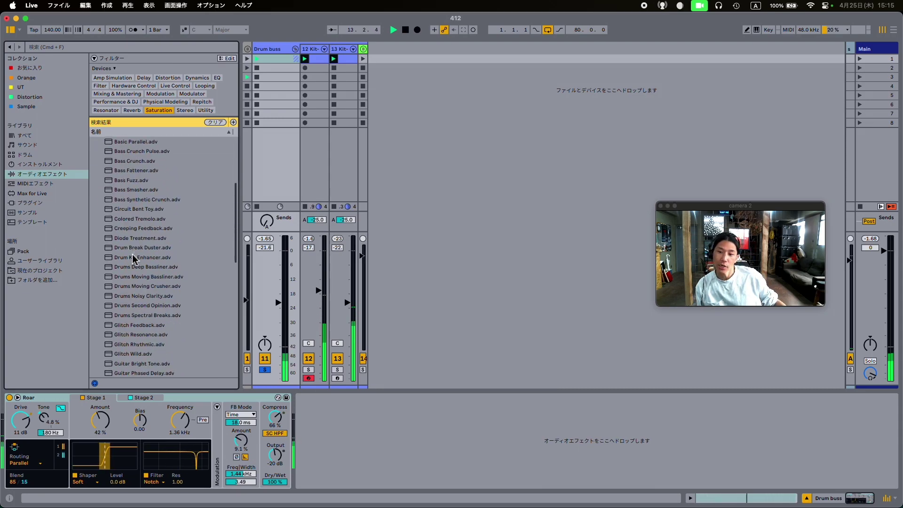
pyautogui.scroll(8, 133, 257)
pyautogui.click(95, 197)
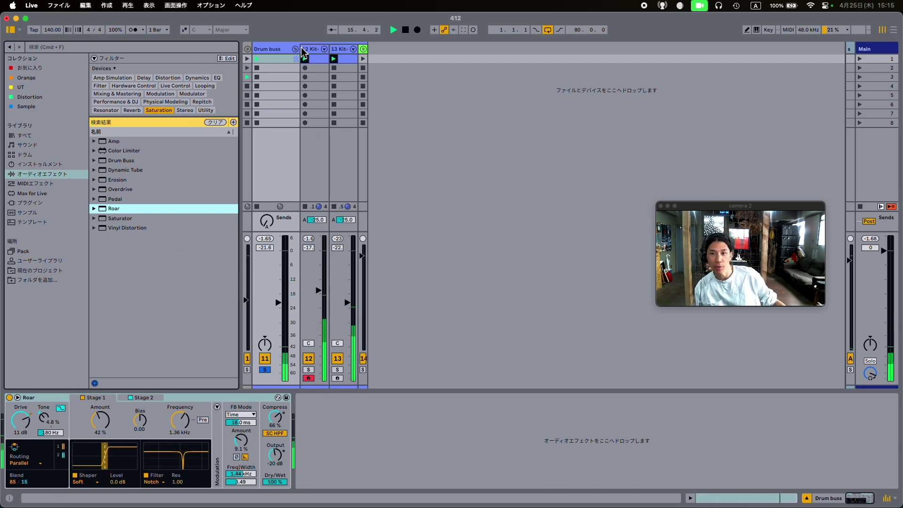
# Step: Narrow the Drum buss track and turn off its solo
pyautogui.moveTo(302, 52); pyautogui.dragTo(292, 52)
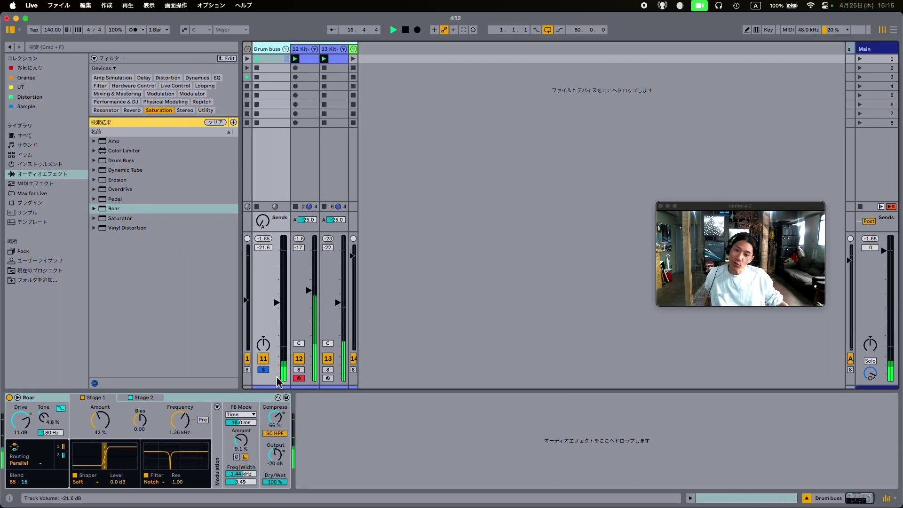
pyautogui.click(263, 370)
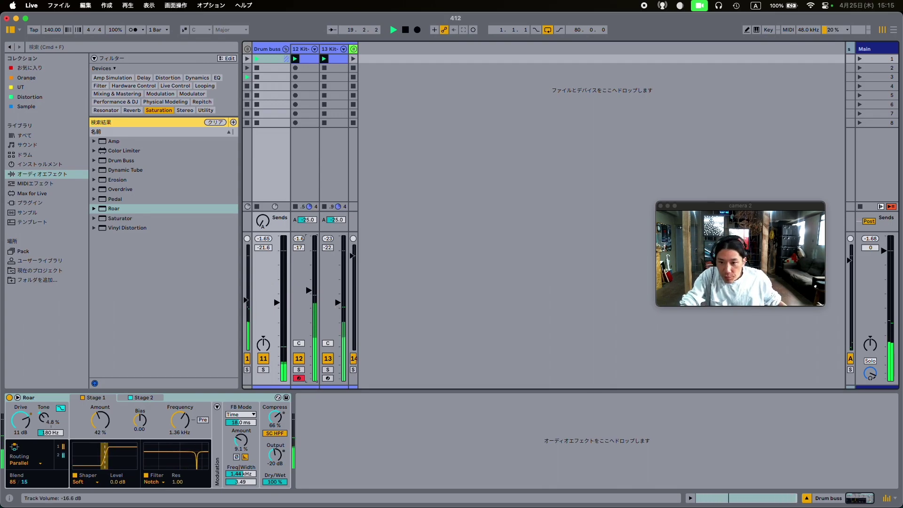
# Step: Rebalance the mix by raising the Drum buss to -4.0 dB and track 1, lowering track 12, and setting track 12's send A to -16.6 dB
pyautogui.moveTo(308, 290); pyautogui.dragTo(279, 286)
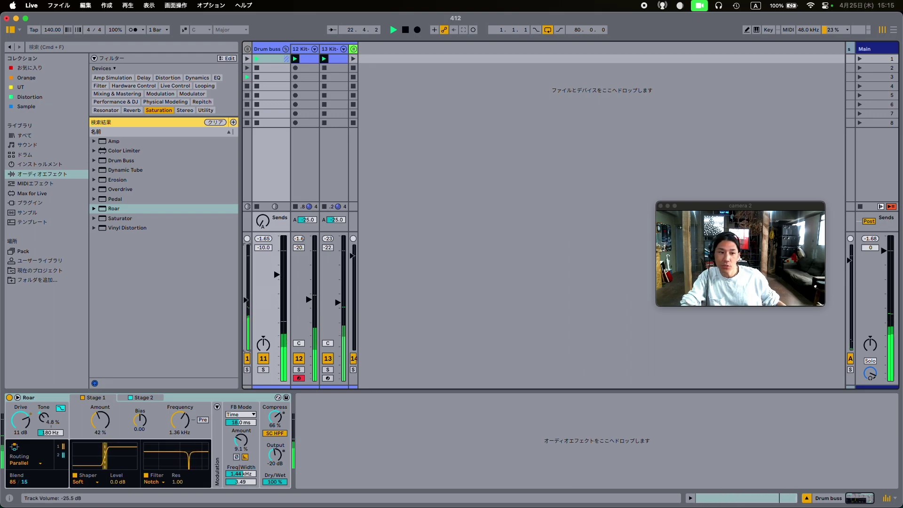
pyautogui.moveTo(246, 300); pyautogui.dragTo(280, 265)
pyautogui.moveTo(308, 221); pyautogui.dragTo(308, 217)
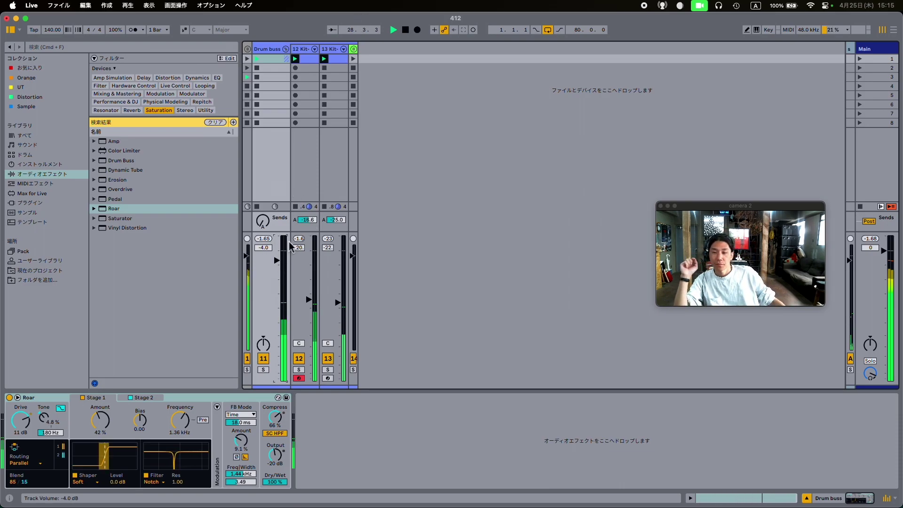
# Step: Show the 12-Kit-909 Classic clip's notes and apply the Seed generator to the selected time range
pyautogui.hotkey('shift', 'Tab')
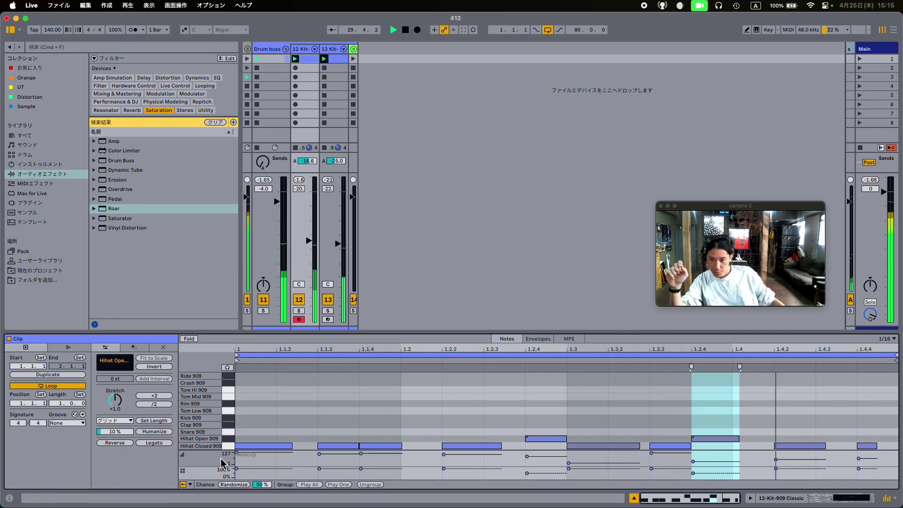
pyautogui.click(135, 347)
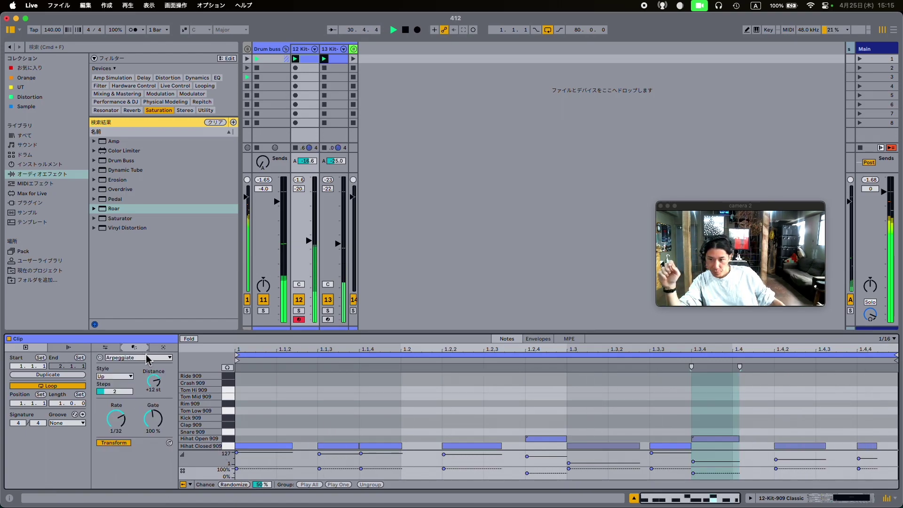
pyautogui.click(154, 348)
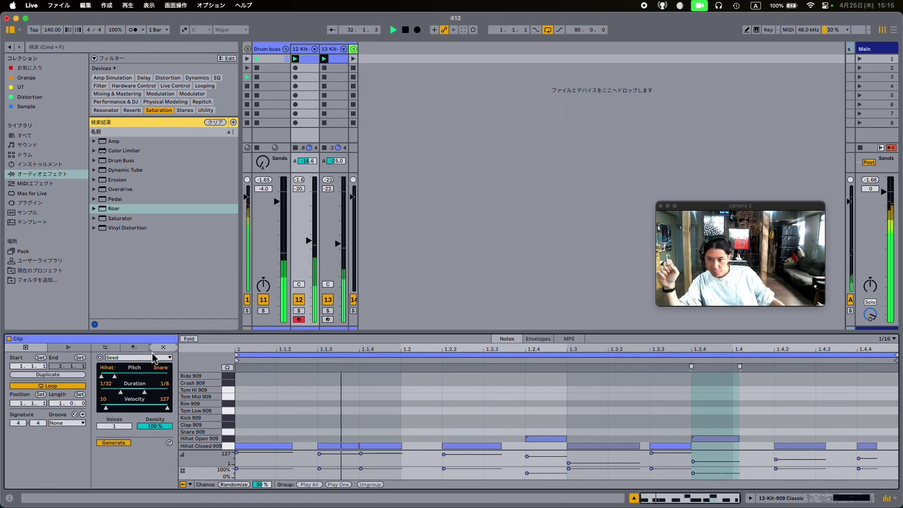
pyautogui.click(170, 443)
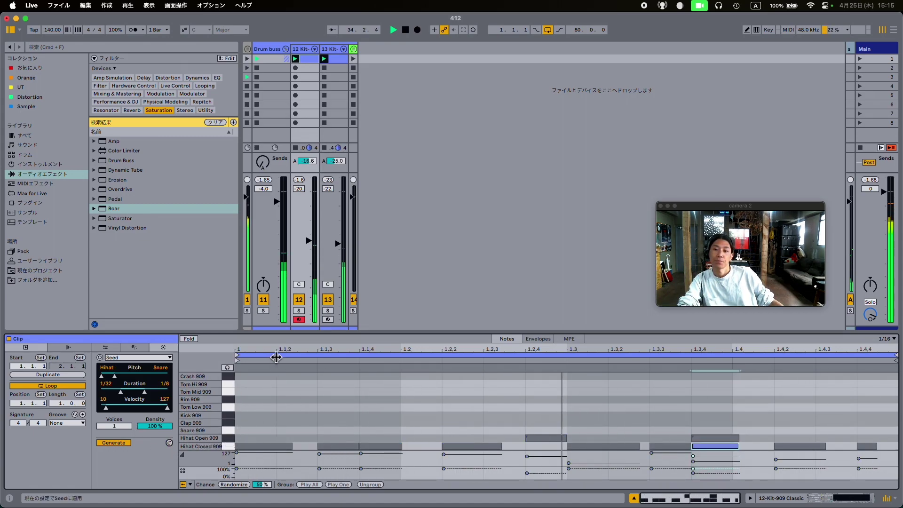
# Step: Select the clip's whole one-bar loop, regenerate its random hi-hat and snare pattern three times with Seed, and play it
pyautogui.click(276, 357)
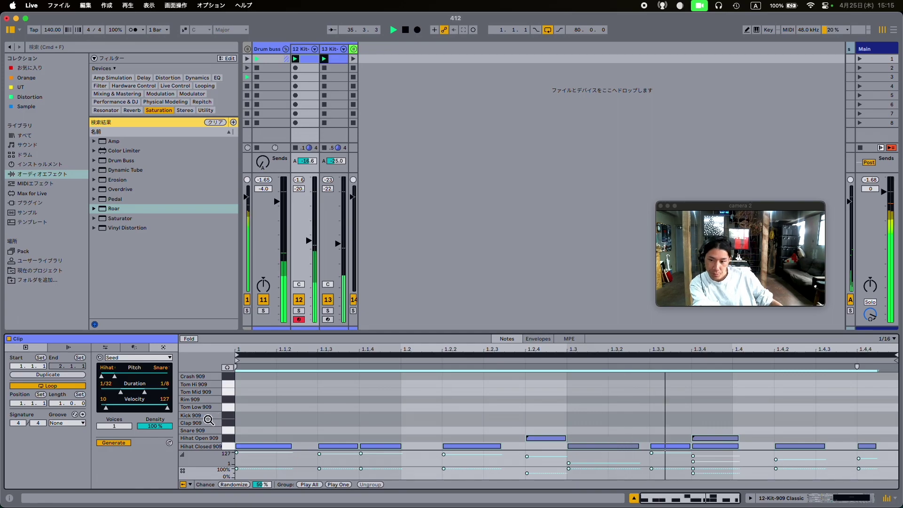
pyautogui.click(170, 444)
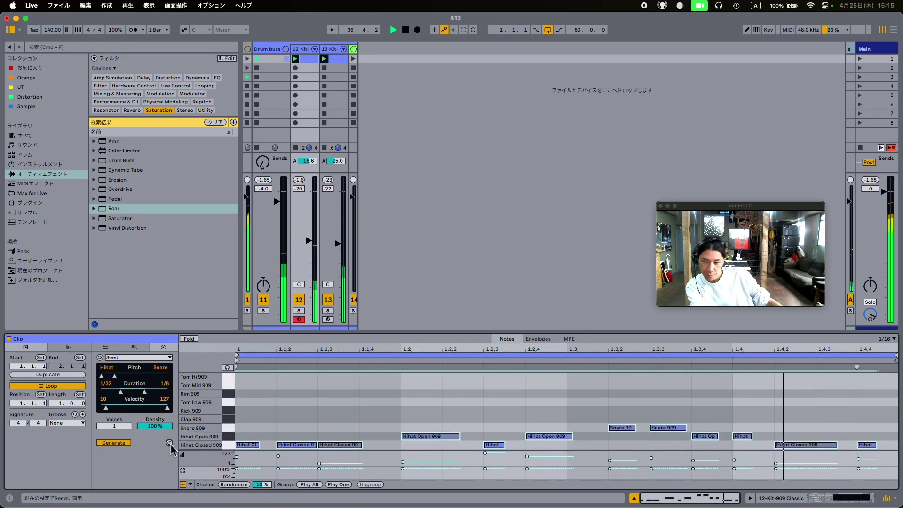
pyautogui.click(170, 444)
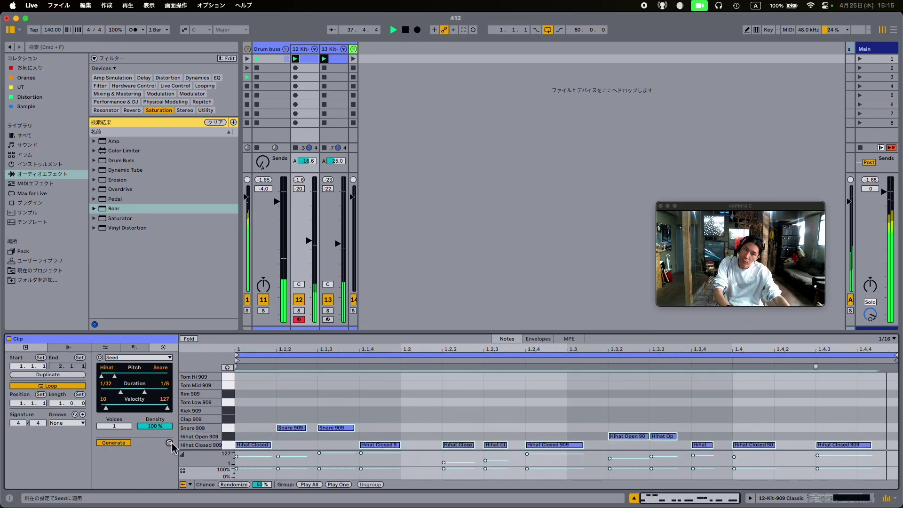
pyautogui.click(170, 443)
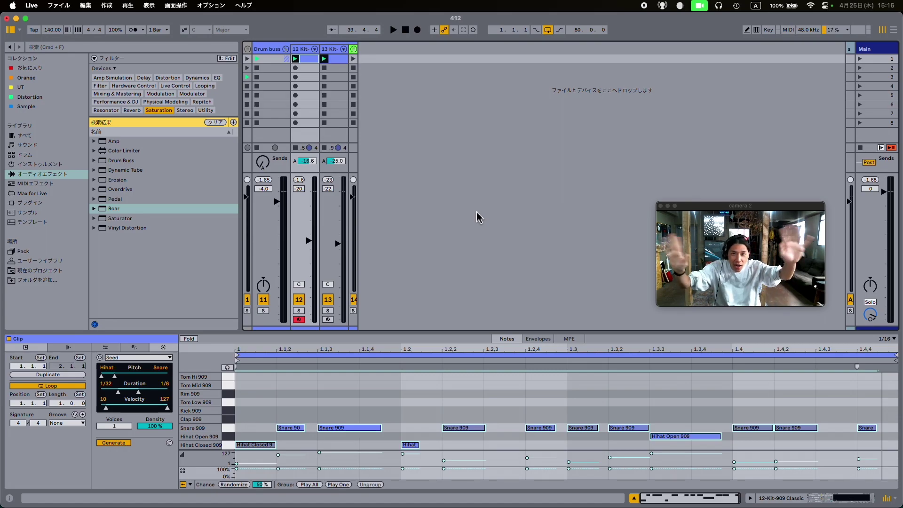
pyautogui.press('space')
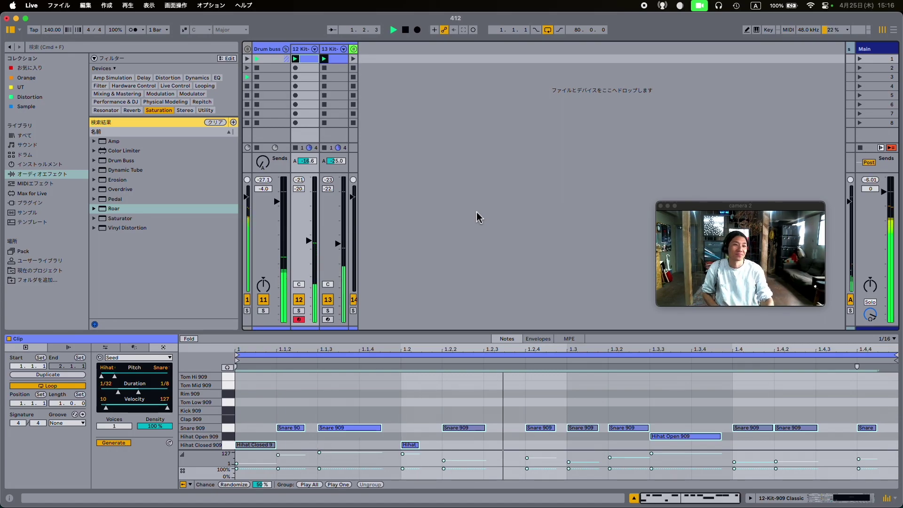